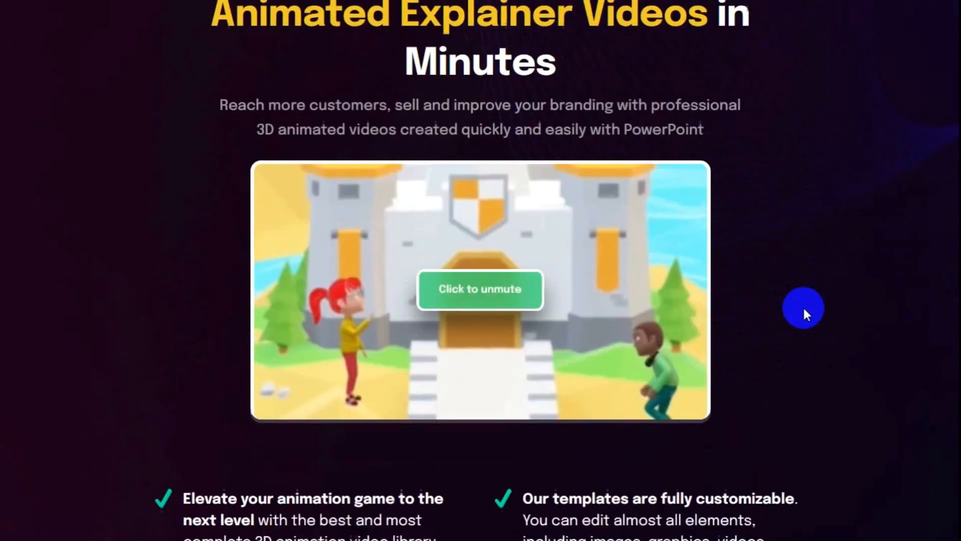
scroll(802, 305, "down", 5)
scroll(801, 305, "down", 2)
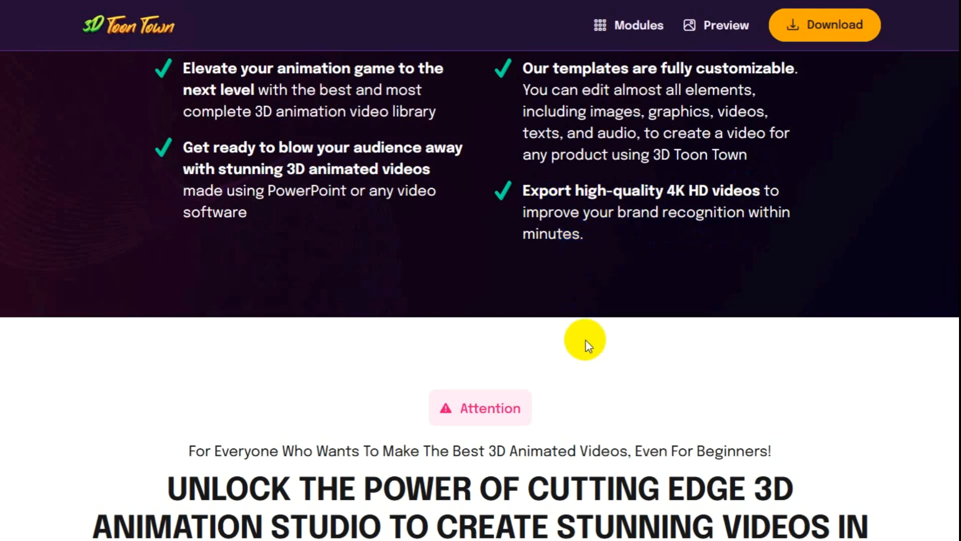
scroll(585, 340, "down", 3)
scroll(585, 340, "down", 3)
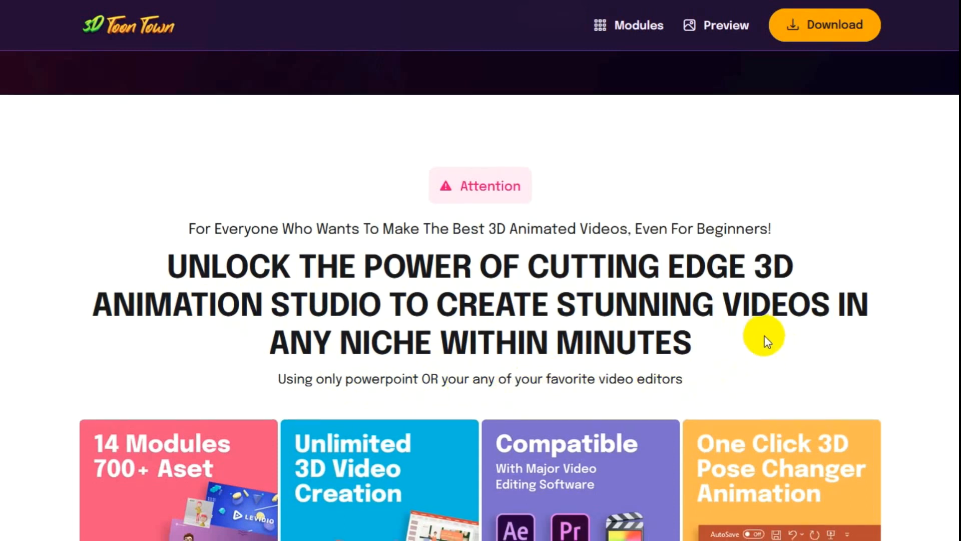
scroll(765, 336, "down", 4)
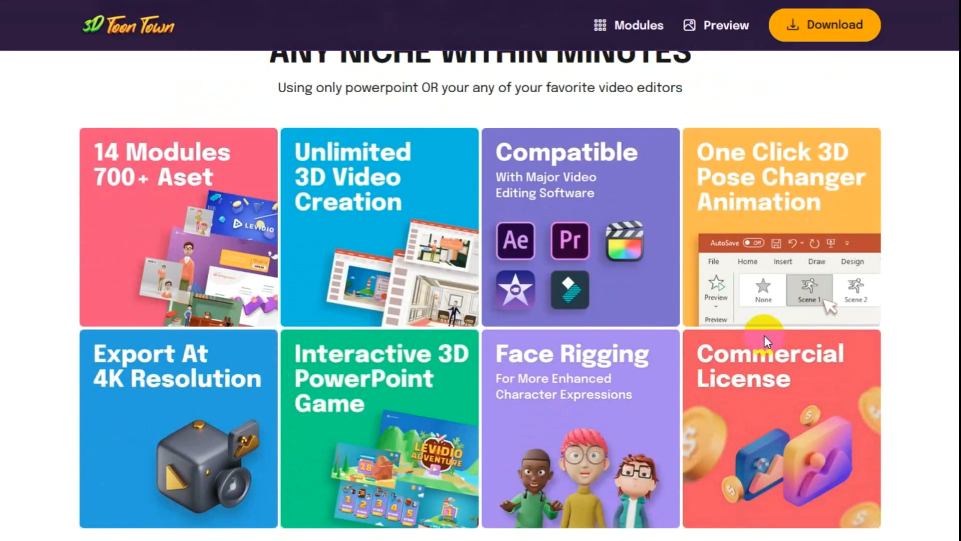
scroll(765, 336, "down", 6)
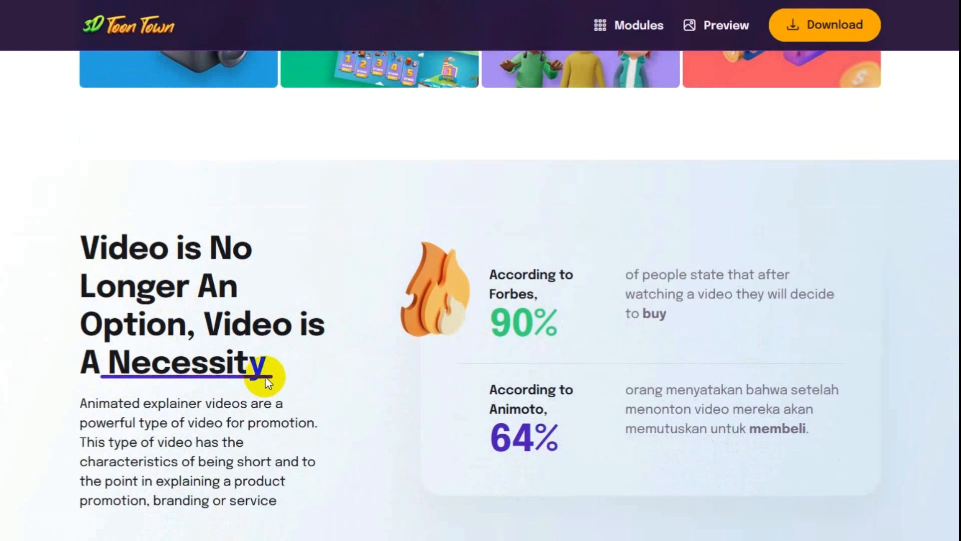
scroll(361, 405, "down", 6)
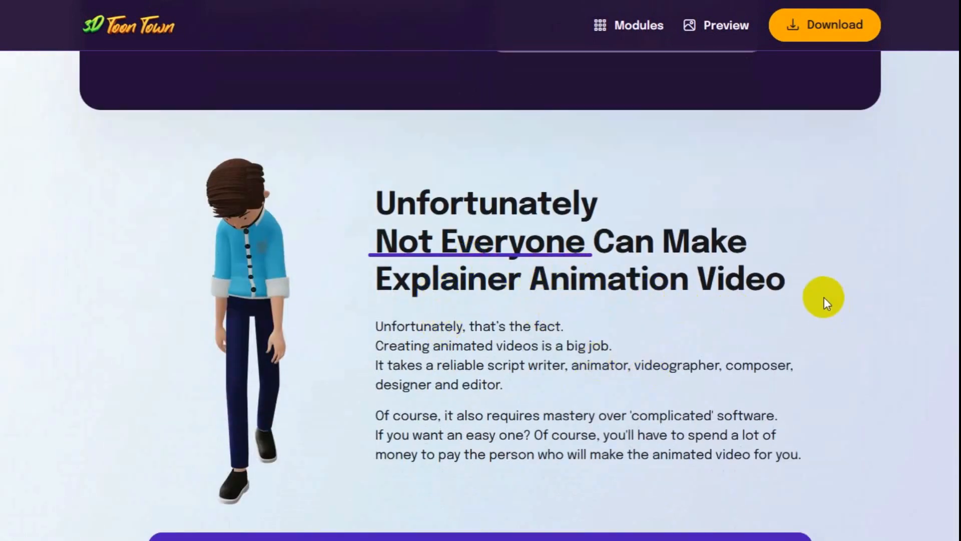
scroll(802, 283, "down", 2)
scroll(676, 294, "down", 6)
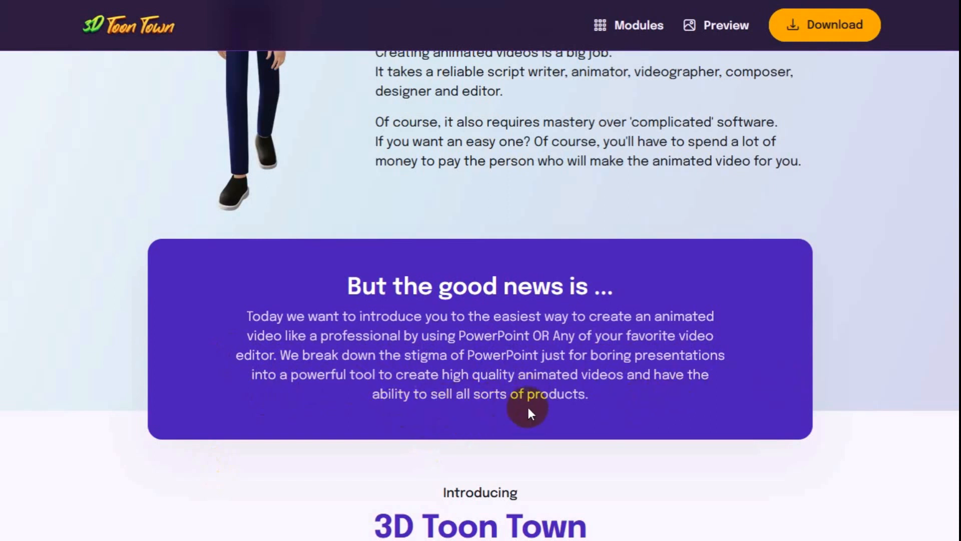
scroll(712, 437, "down", 3)
scroll(676, 375, "down", 1)
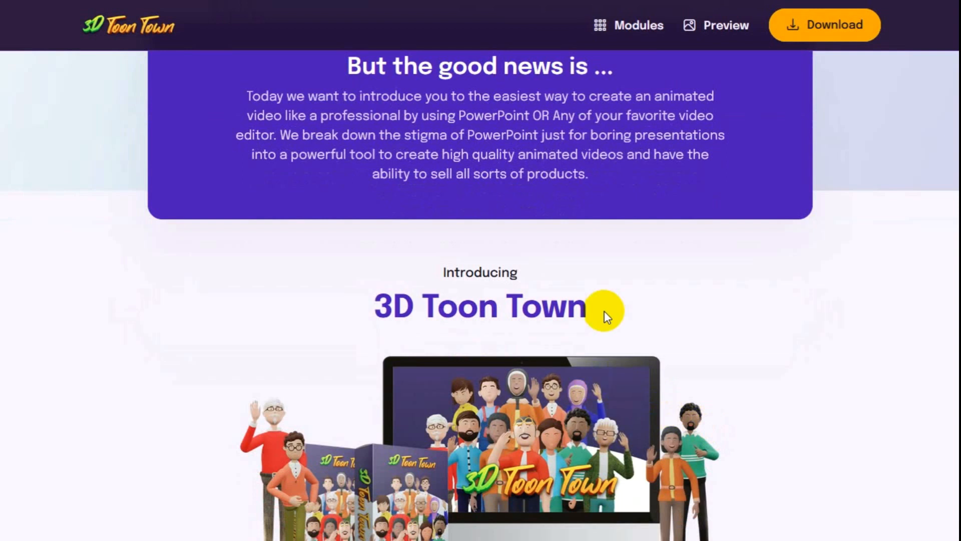
scroll(619, 309, "down", 2)
scroll(623, 312, "down", 1)
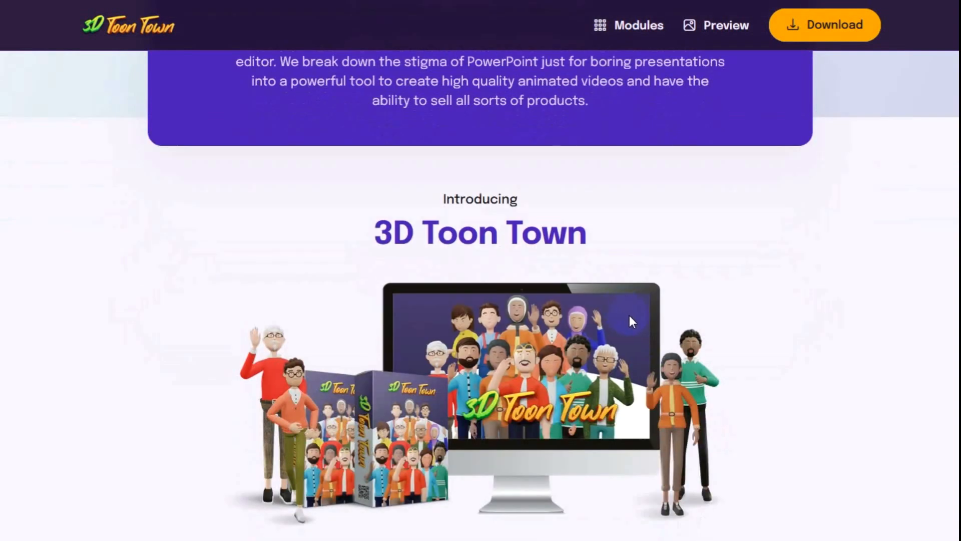
scroll(629, 313, "down", 2)
scroll(632, 316, "down", 2)
scroll(631, 316, "down", 1)
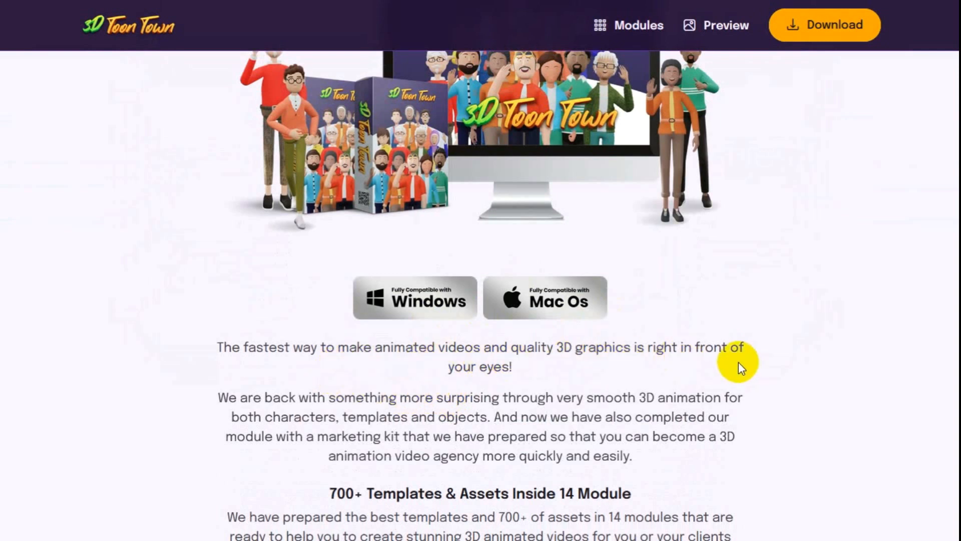
scroll(830, 326, "down", 3)
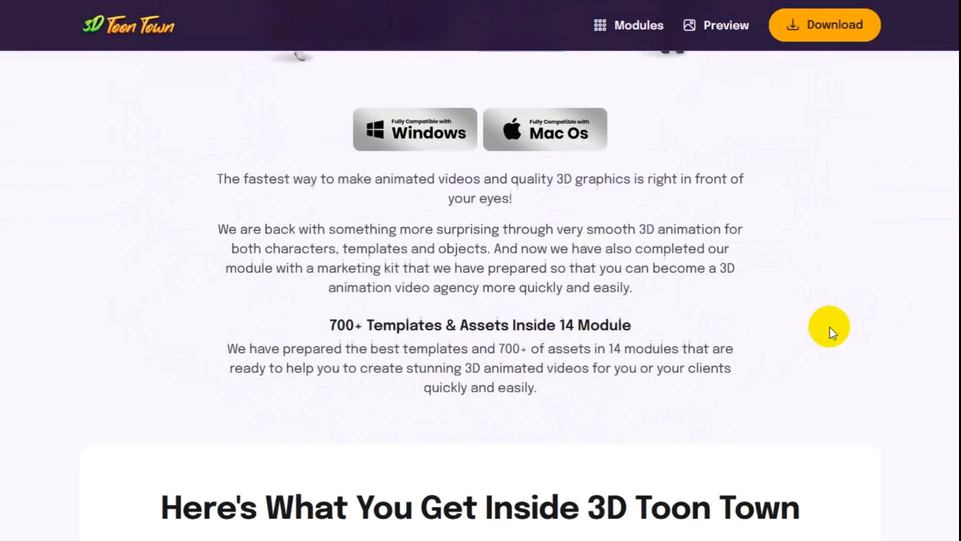
scroll(830, 326, "down", 3)
scroll(829, 326, "down", 3)
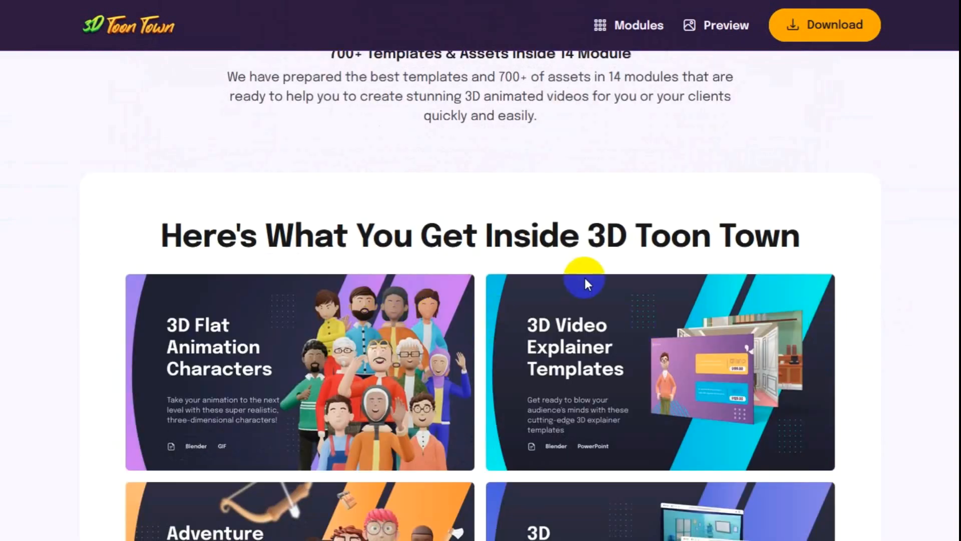
scroll(778, 248, "down", 2)
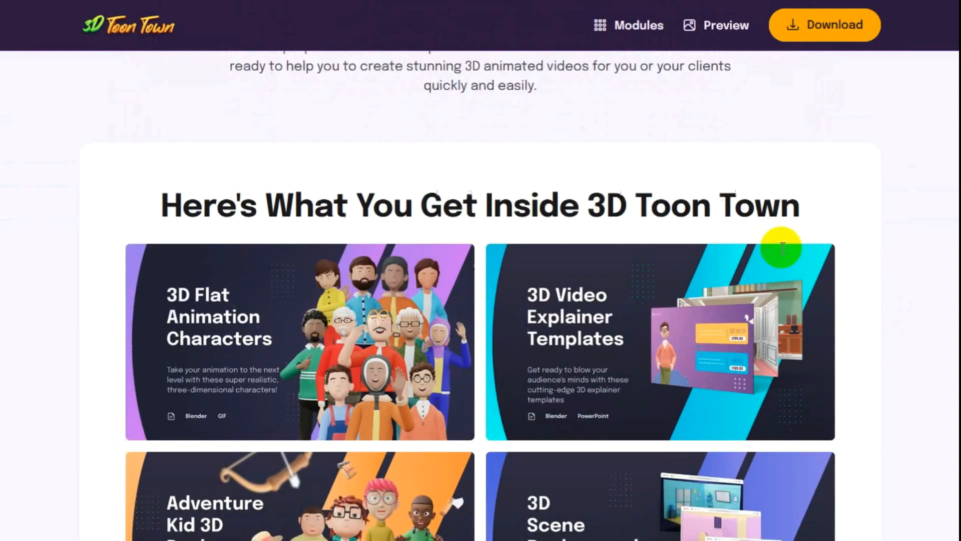
scroll(782, 252, "down", 2)
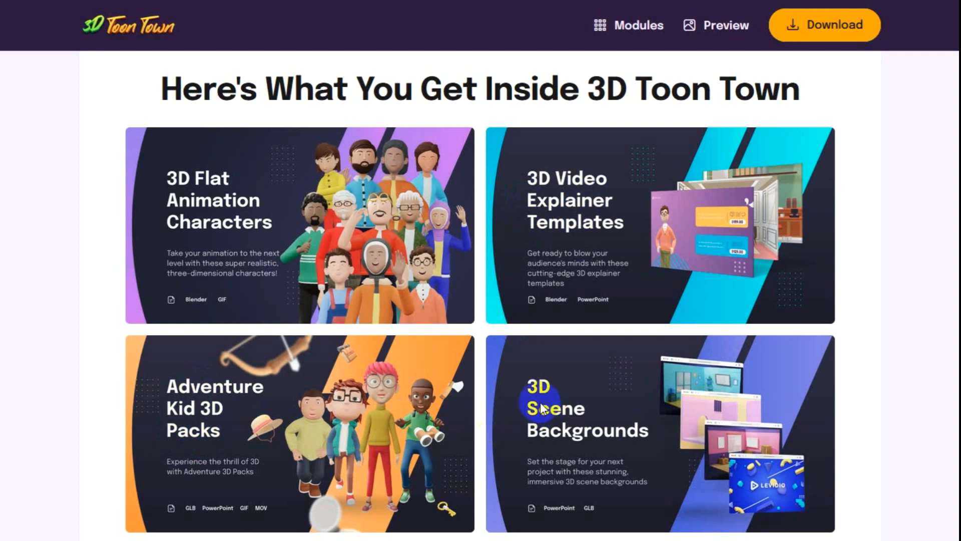
scroll(646, 410, "down", 5)
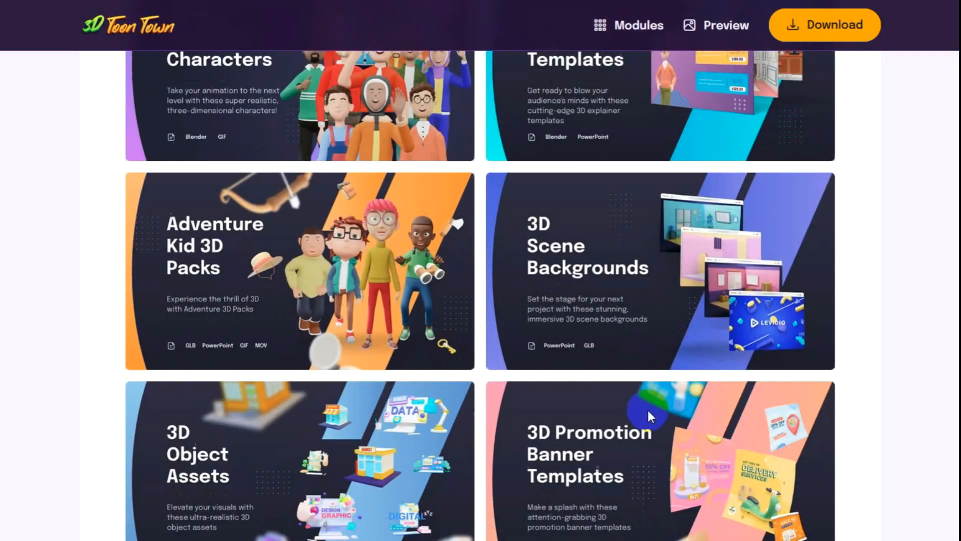
scroll(526, 300, "down", 4)
scroll(217, 314, "down", 2)
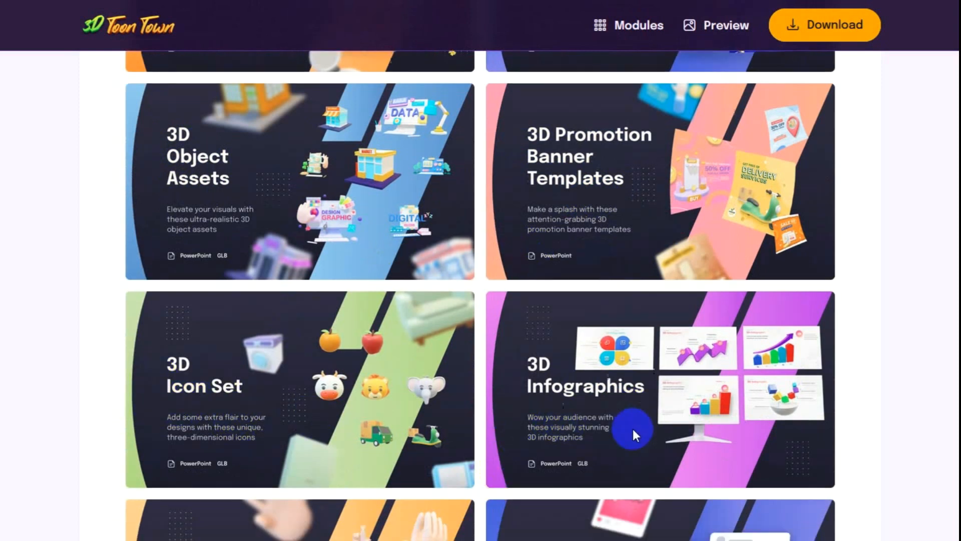
scroll(631, 426, "down", 5)
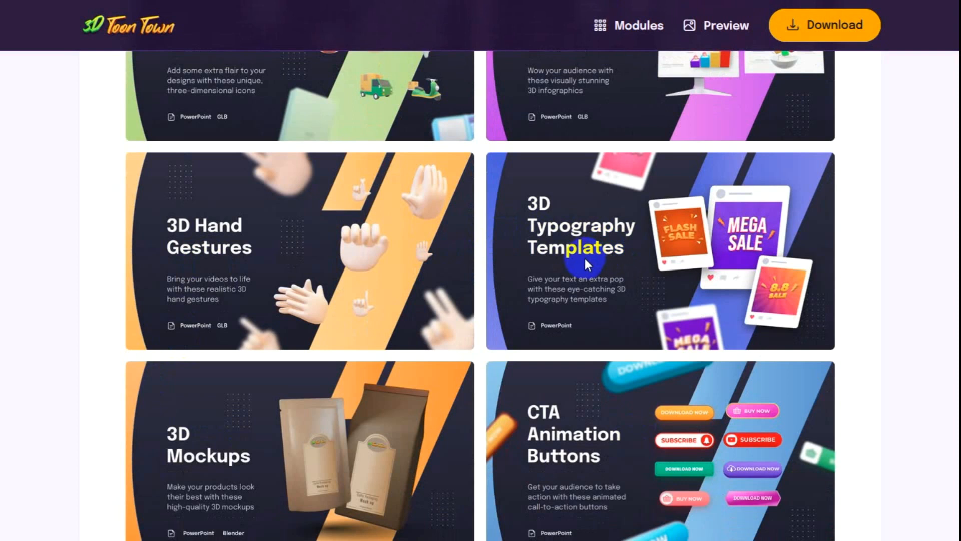
scroll(395, 362, "down", 3)
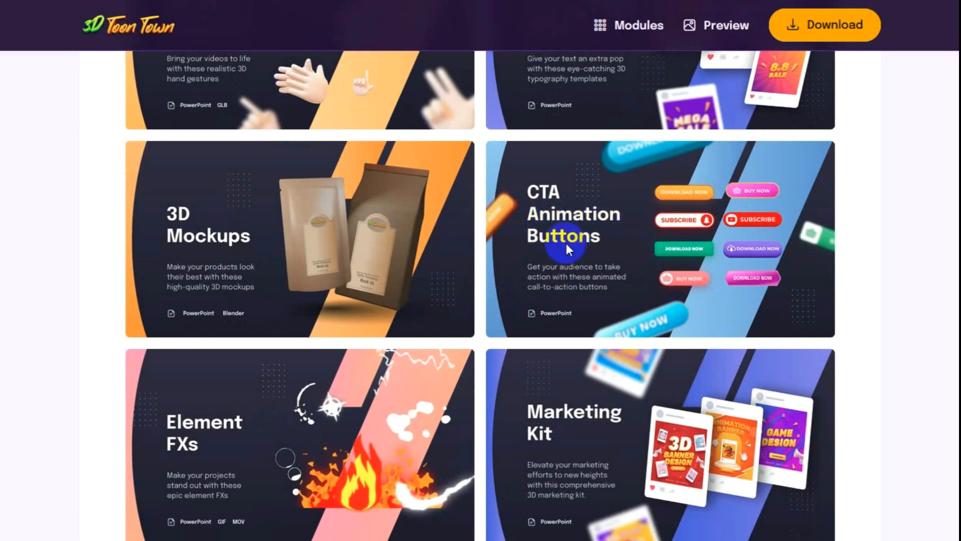
scroll(231, 451, "down", 2)
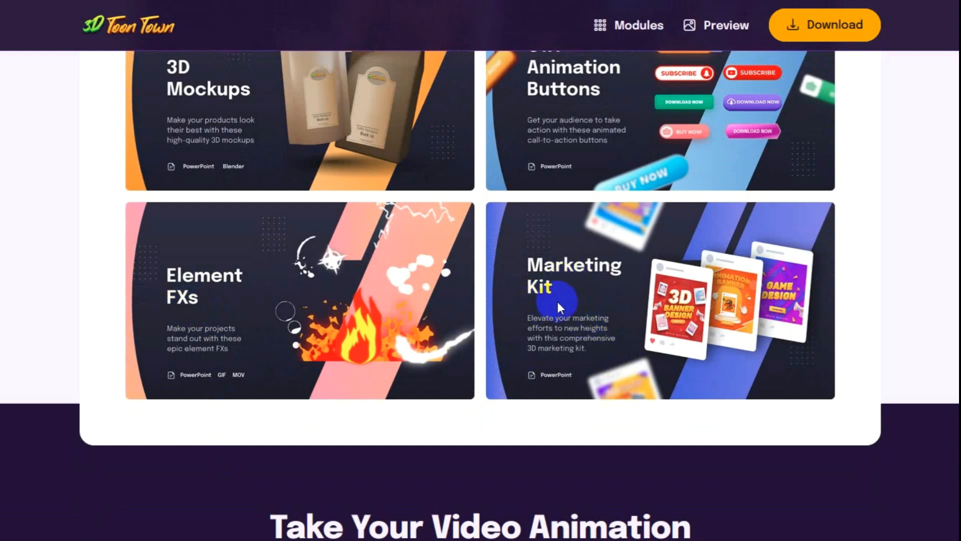
scroll(565, 300, "down", 3)
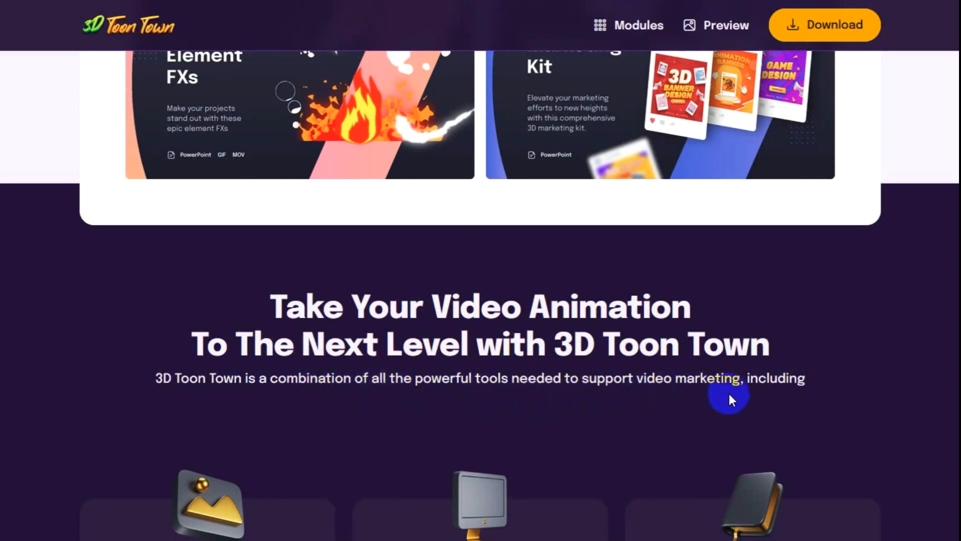
scroll(808, 351, "down", 4)
scroll(795, 353, "down", 1)
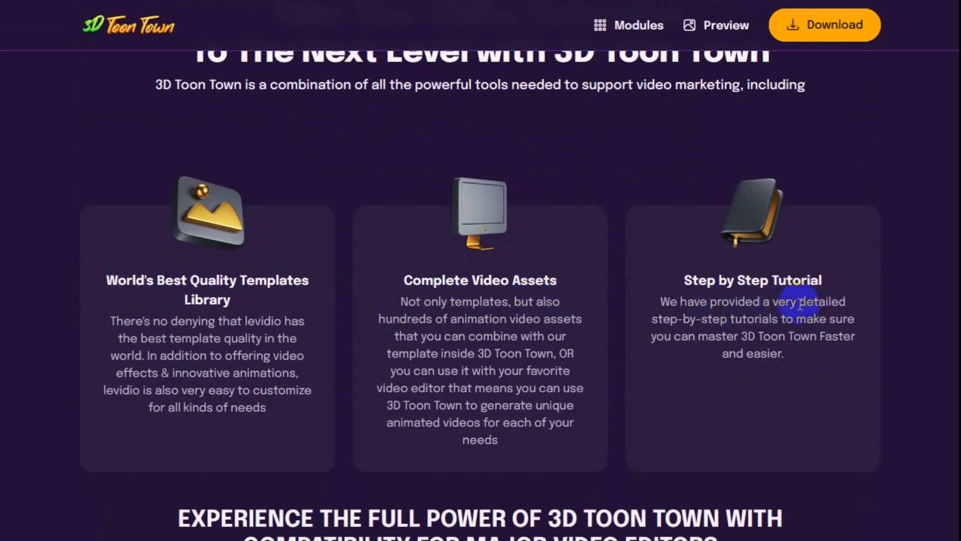
scroll(828, 312, "down", 2)
scroll(828, 312, "down", 1)
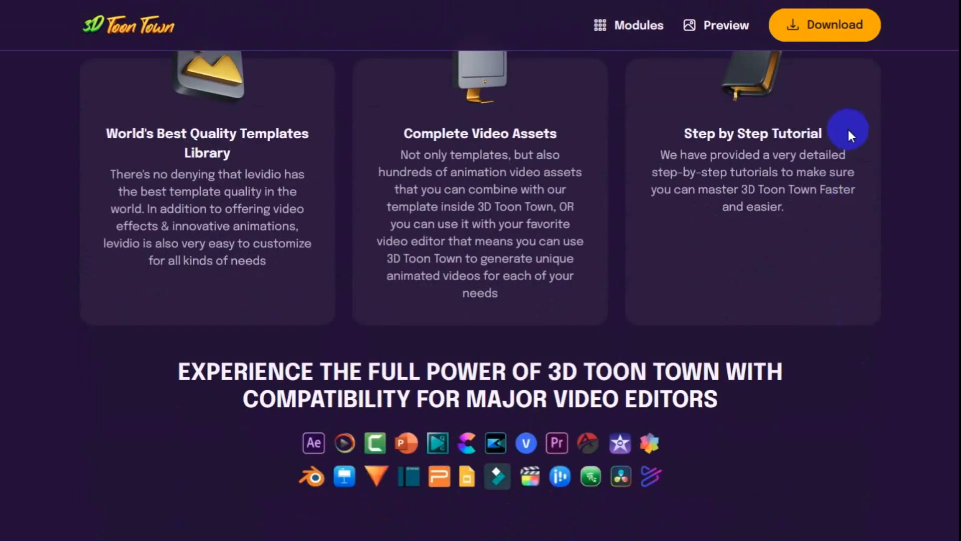
scroll(675, 301, "down", 1)
scroll(666, 308, "down", 1)
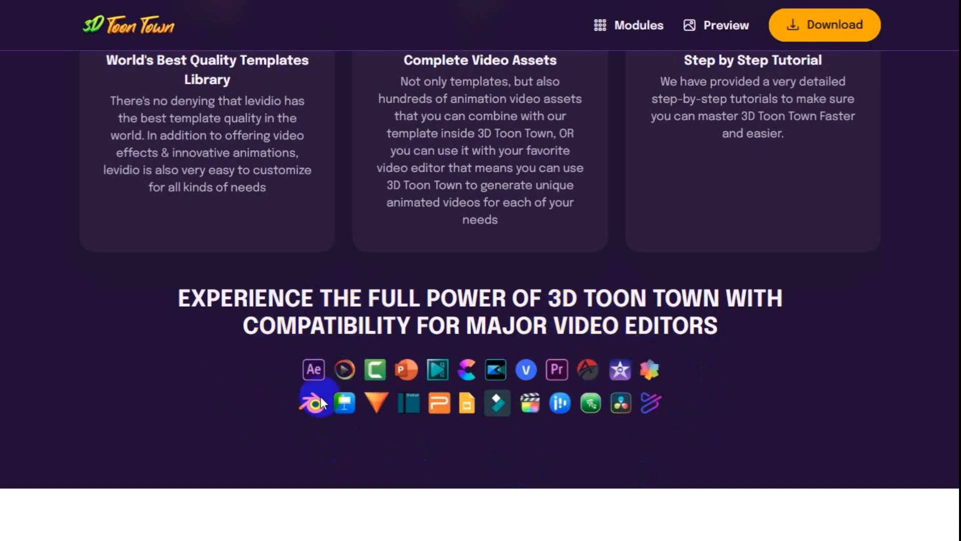
scroll(552, 384, "down", 3)
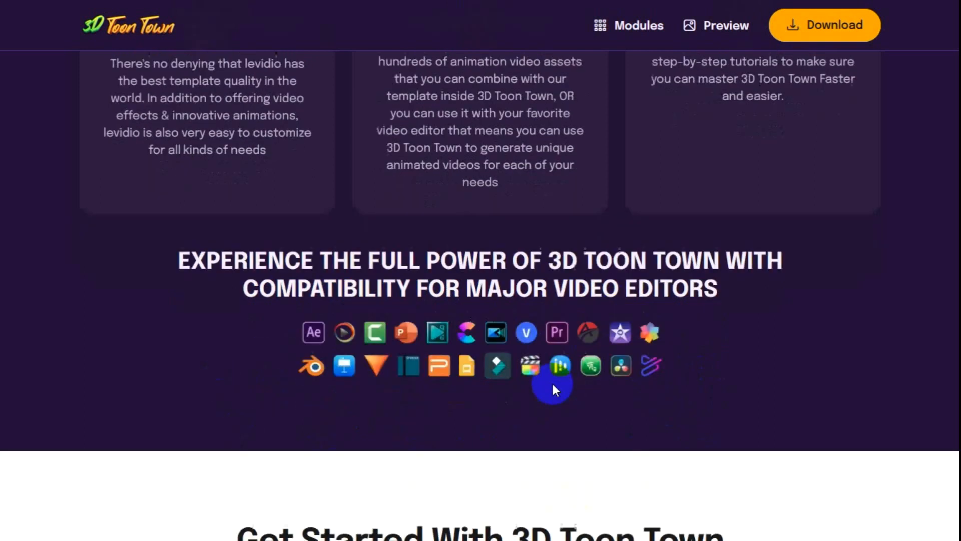
scroll(551, 384, "down", 4)
scroll(552, 384, "down", 3)
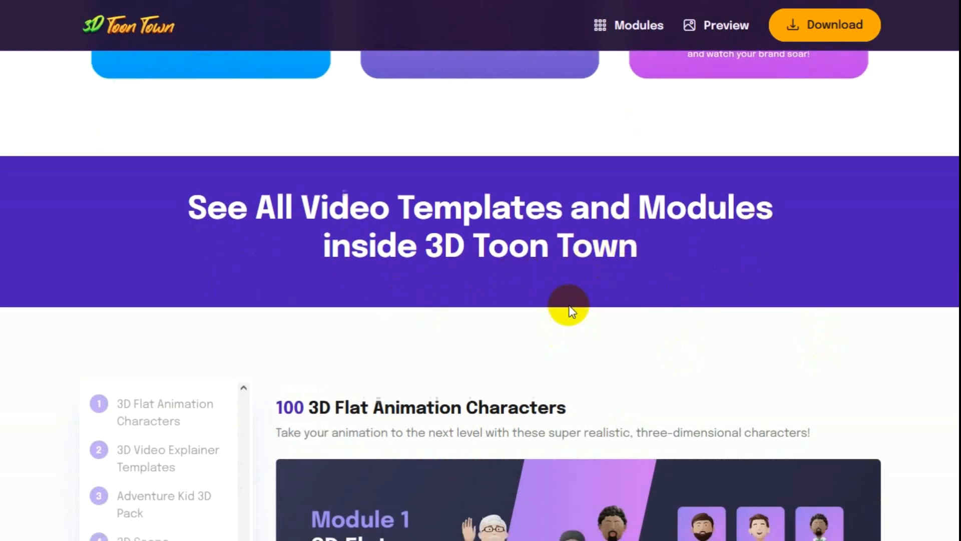
scroll(571, 308, "down", 3)
scroll(569, 306, "down", 2)
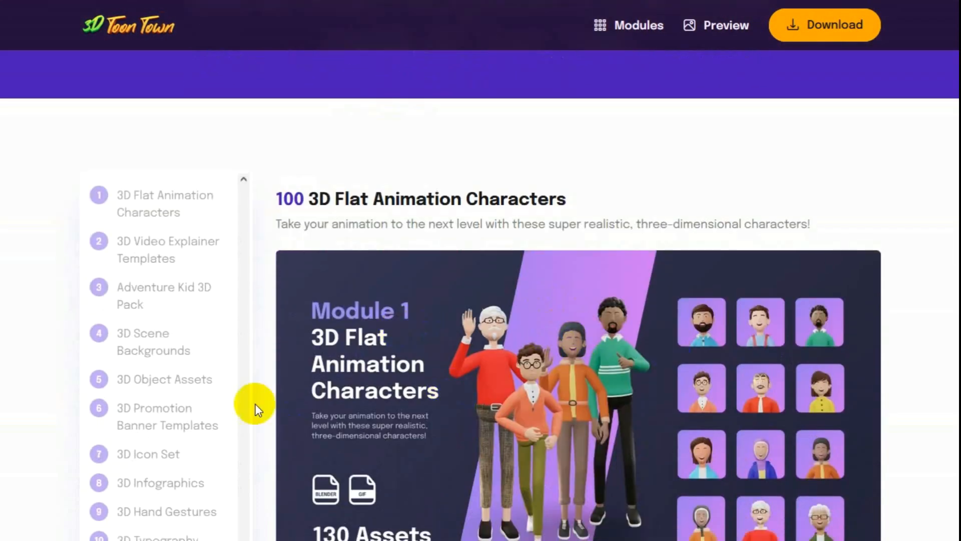
scroll(477, 360, "down", 3)
scroll(477, 360, "down", 3)
scroll(484, 358, "down", 2)
scroll(486, 358, "down", 5)
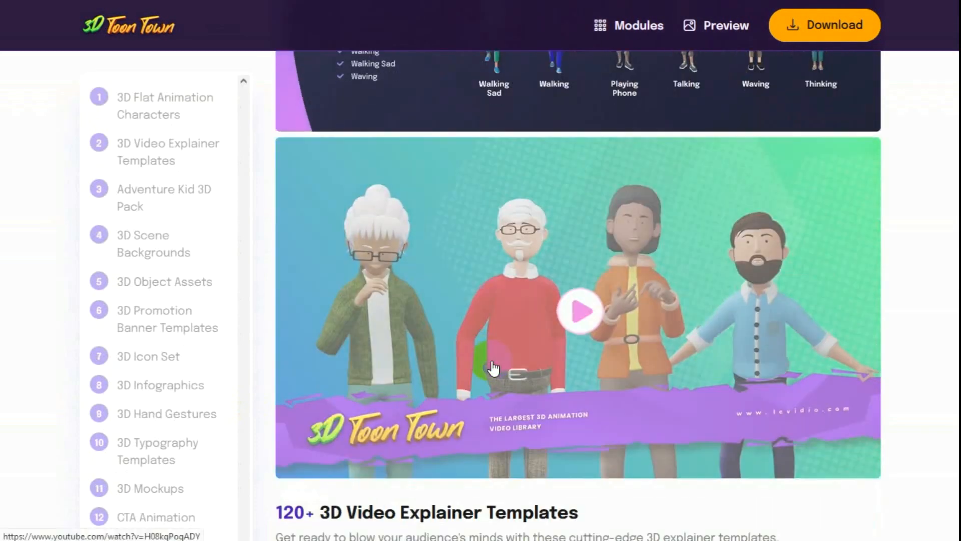
scroll(491, 360, "down", 5)
scroll(491, 360, "down", 5)
scroll(496, 363, "down", 5)
scroll(496, 367, "down", 5)
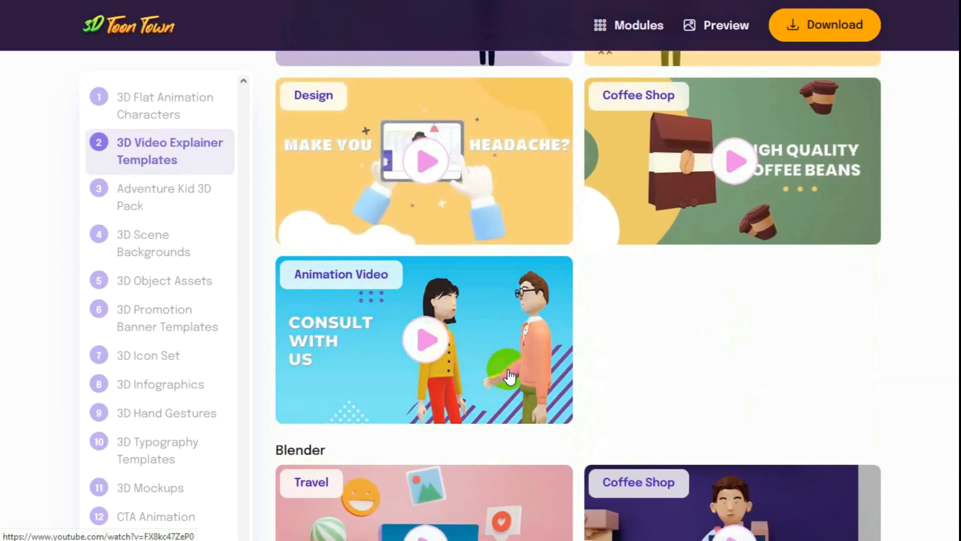
scroll(503, 372, "down", 5)
scroll(518, 376, "down", 5)
scroll(525, 383, "down", 5)
scroll(526, 383, "down", 5)
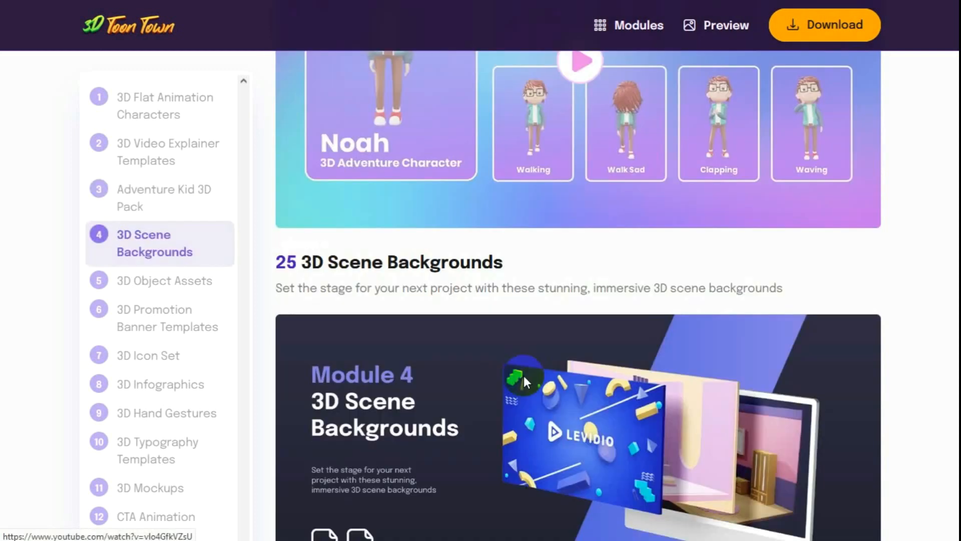
scroll(524, 375, "down", 4)
scroll(523, 375, "down", 4)
scroll(524, 376, "down", 4)
scroll(524, 375, "down", 5)
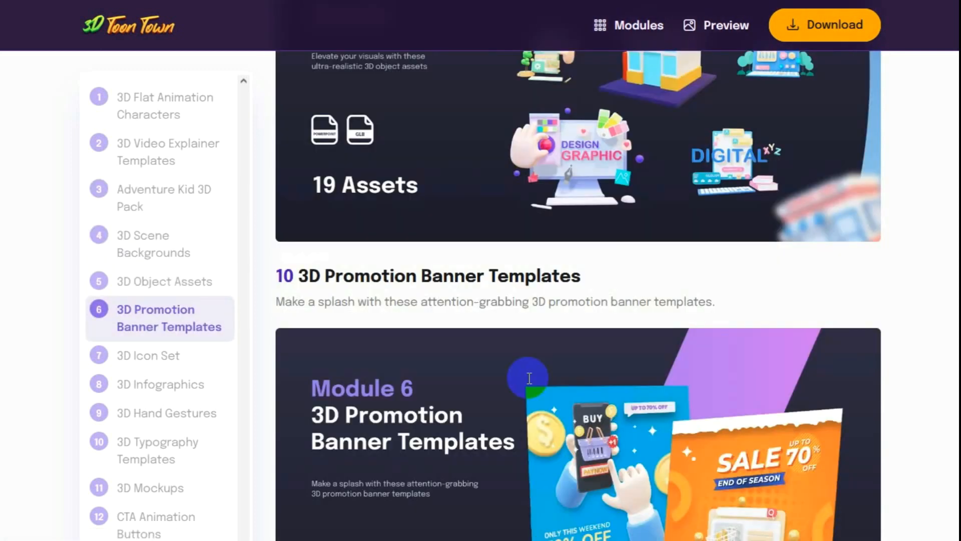
scroll(530, 377, "down", 3)
scroll(533, 378, "down", 5)
scroll(536, 376, "down", 4)
scroll(536, 375, "down", 5)
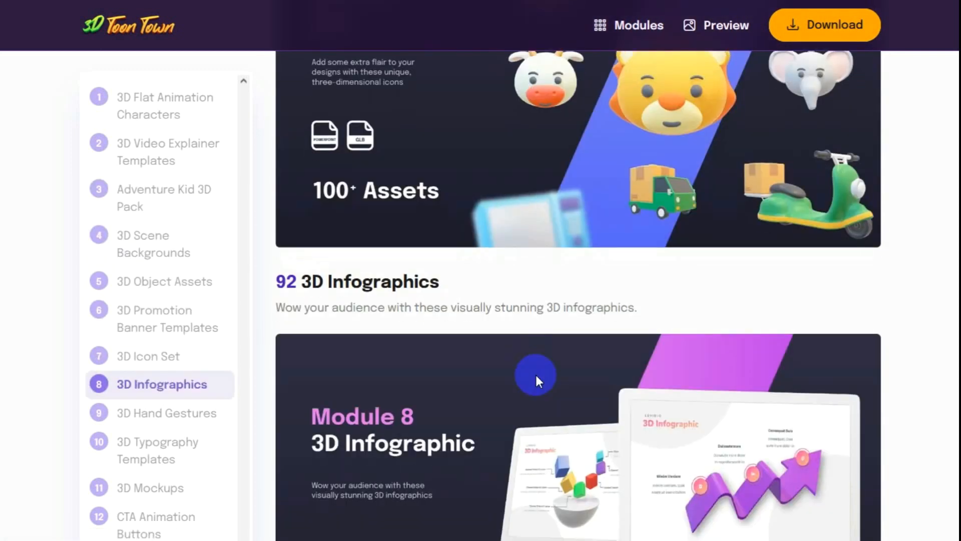
scroll(536, 373, "down", 3)
scroll(536, 375, "down", 5)
scroll(536, 373, "down", 4)
scroll(537, 374, "down", 5)
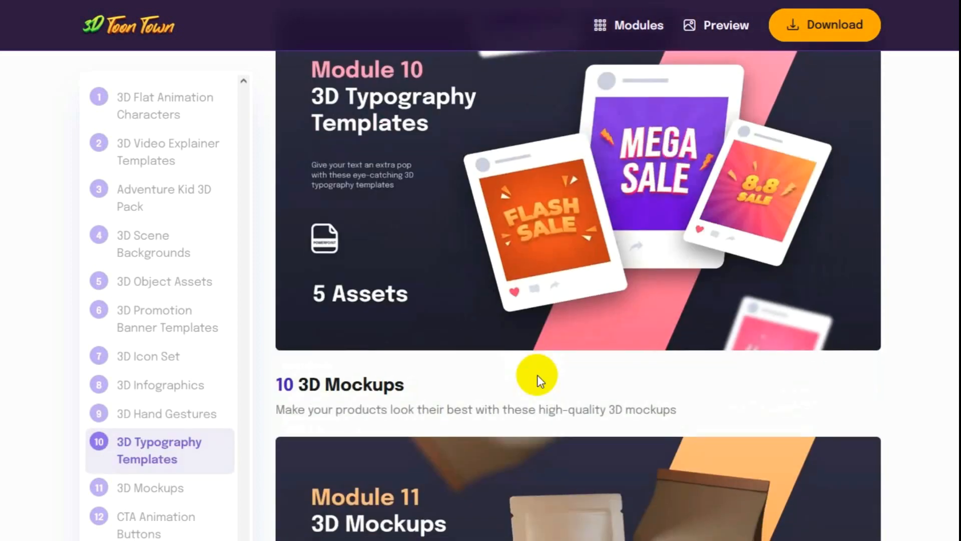
scroll(536, 375, "down", 4)
scroll(537, 375, "down", 4)
scroll(537, 375, "down", 4)
scroll(538, 373, "down", 5)
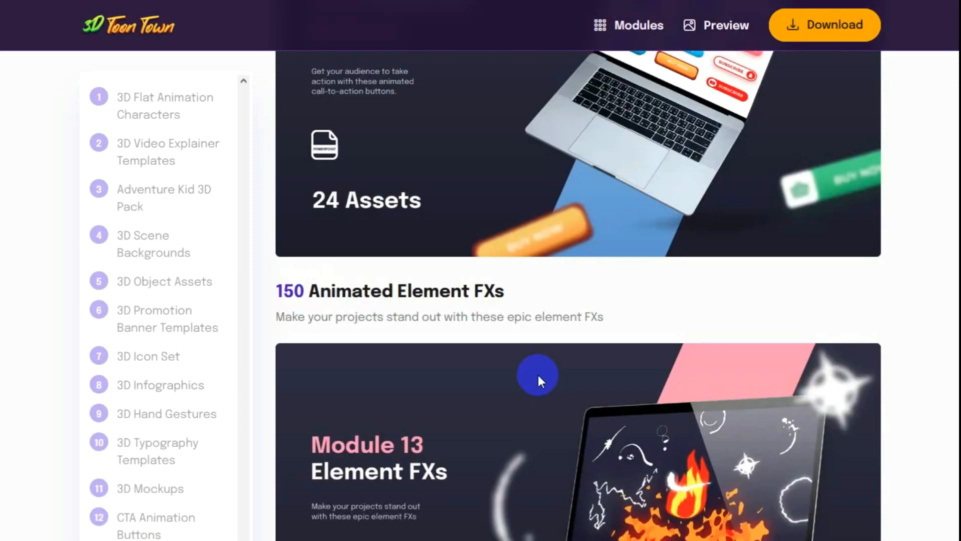
scroll(537, 372, "down", 4)
scroll(538, 375, "down", 4)
scroll(539, 375, "down", 4)
scroll(538, 375, "down", 4)
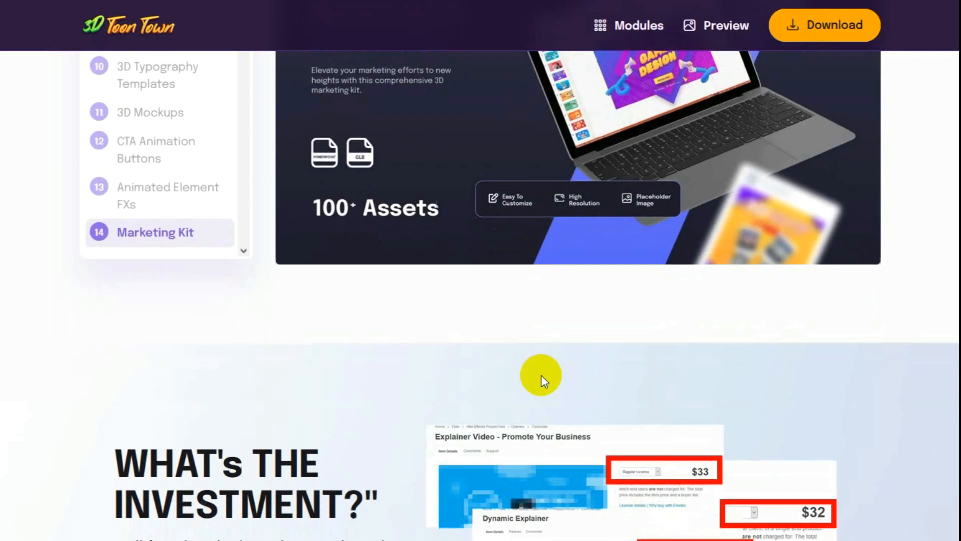
scroll(538, 374, "down", 4)
scroll(539, 375, "down", 3)
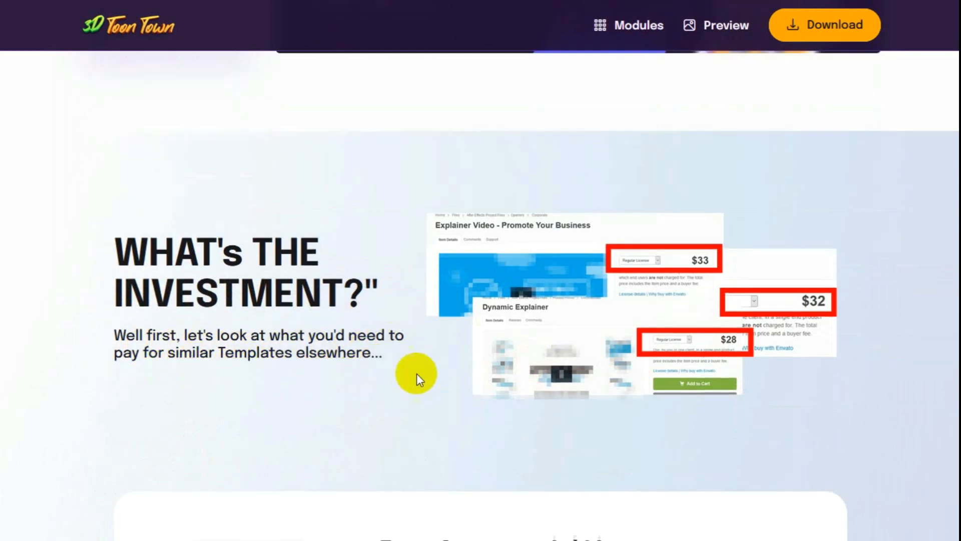
scroll(417, 374, "down", 5)
scroll(421, 371, "down", 2)
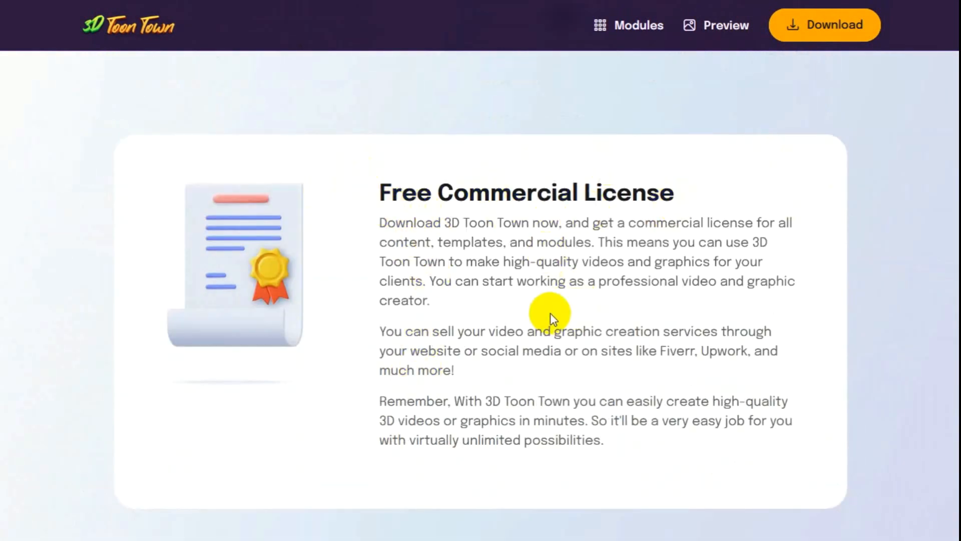
scroll(551, 313, "down", 4)
scroll(550, 313, "down", 5)
Step: Clear the accidental text selection while scrolling to the Get Access feature list
left_click(305, 176)
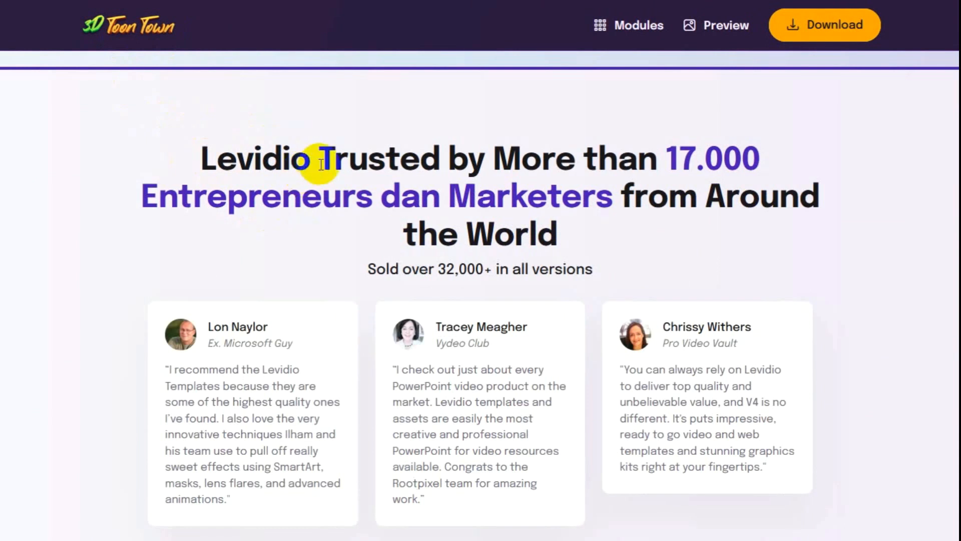
scroll(772, 234, "down", 2)
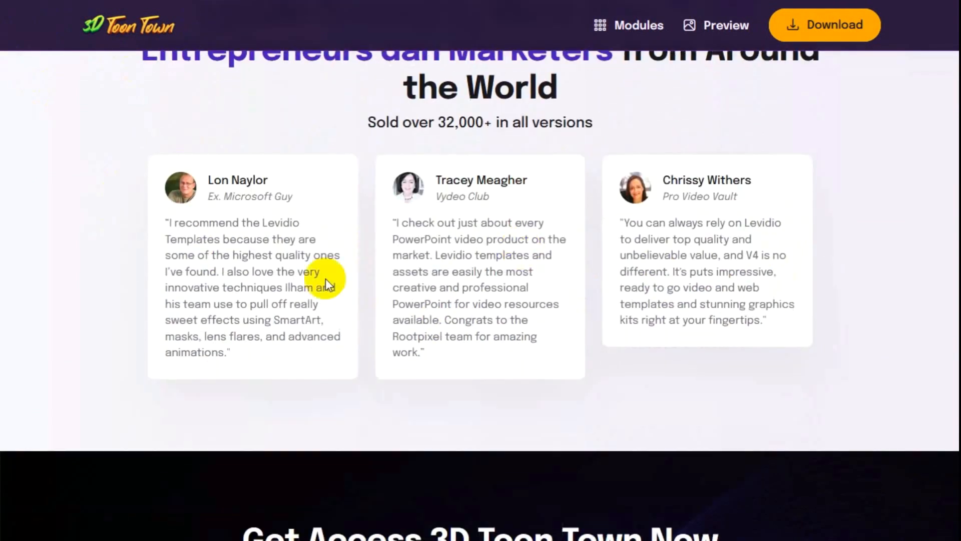
scroll(400, 400, "down", 5)
scroll(294, 327, "down", 2)
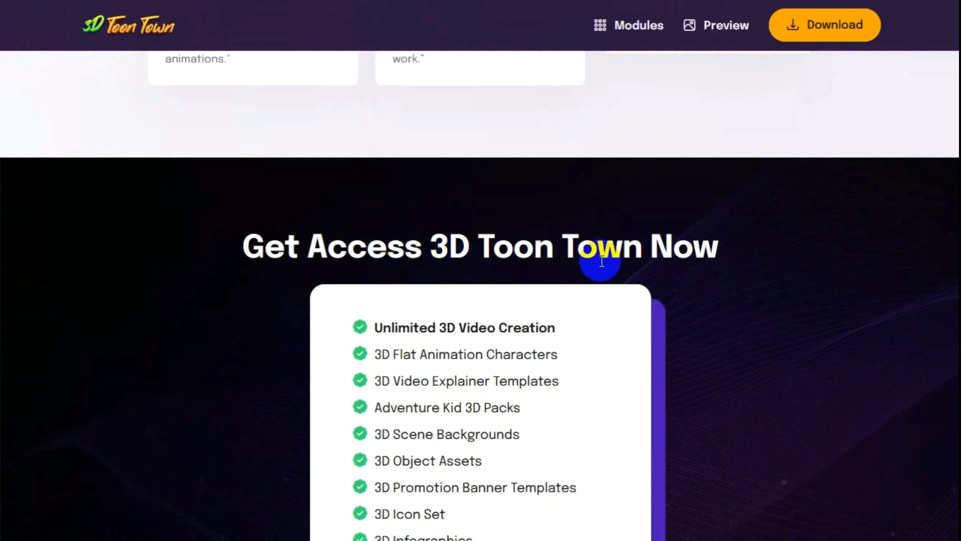
scroll(745, 297, "down", 1)
scroll(745, 296, "down", 3)
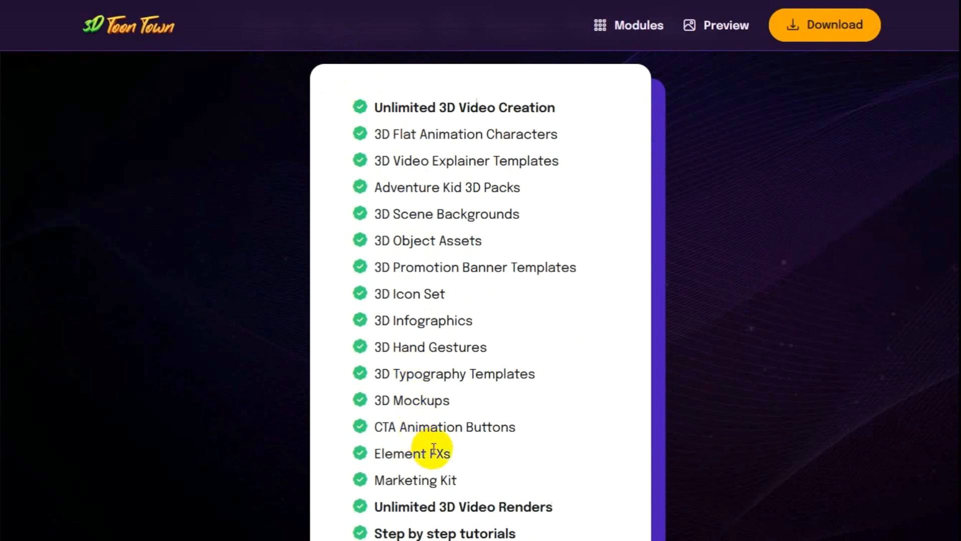
scroll(422, 444, "down", 1)
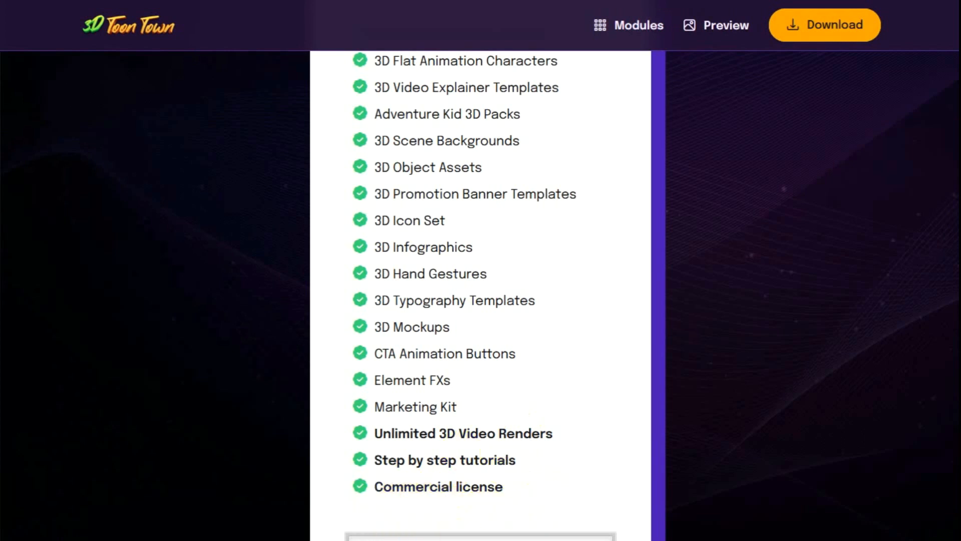
scroll(526, 465, "down", 2)
scroll(495, 376, "down", 2)
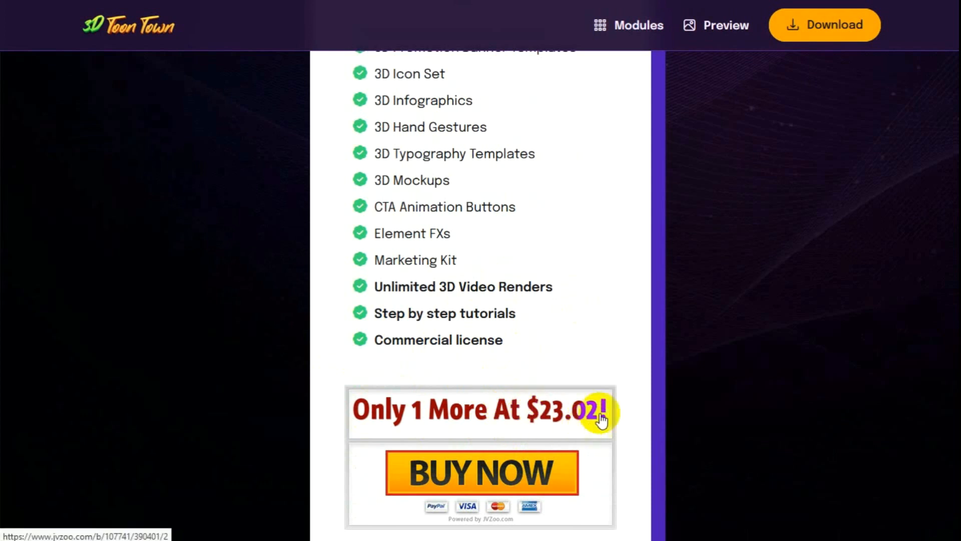
scroll(578, 413, "down", 1)
scroll(600, 361, "down", 4)
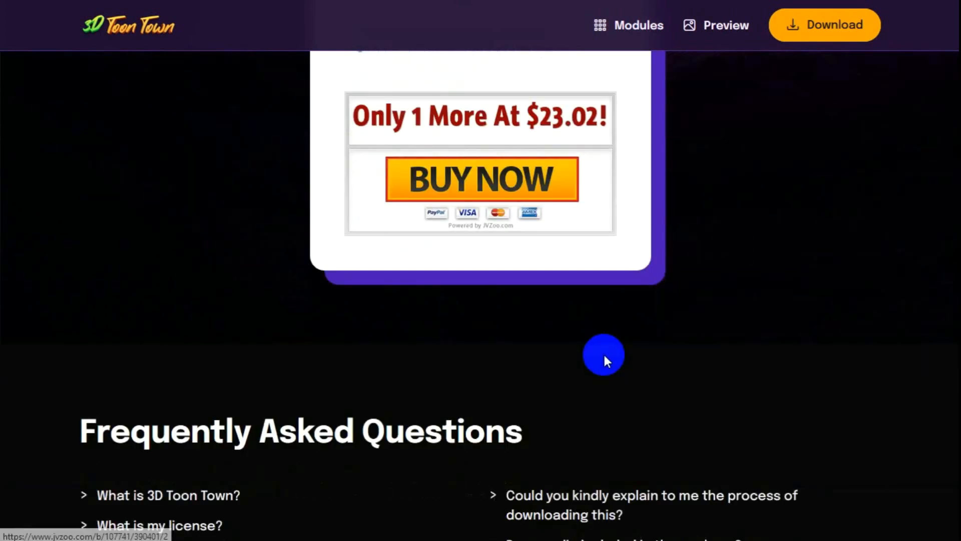
scroll(601, 361, "down", 3)
scroll(600, 360, "down", 1)
scroll(602, 361, "down", 1)
scroll(605, 361, "down", 1)
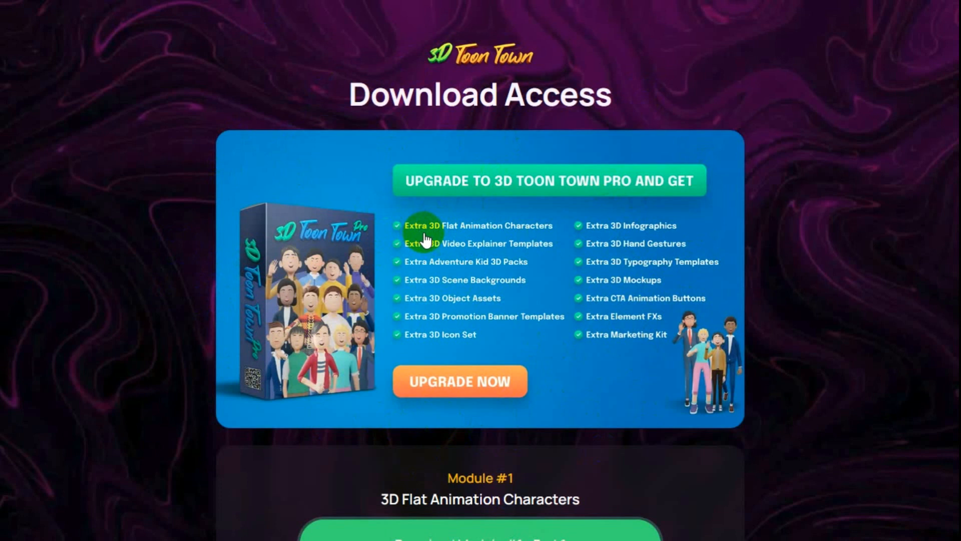
scroll(747, 296, "down", 5)
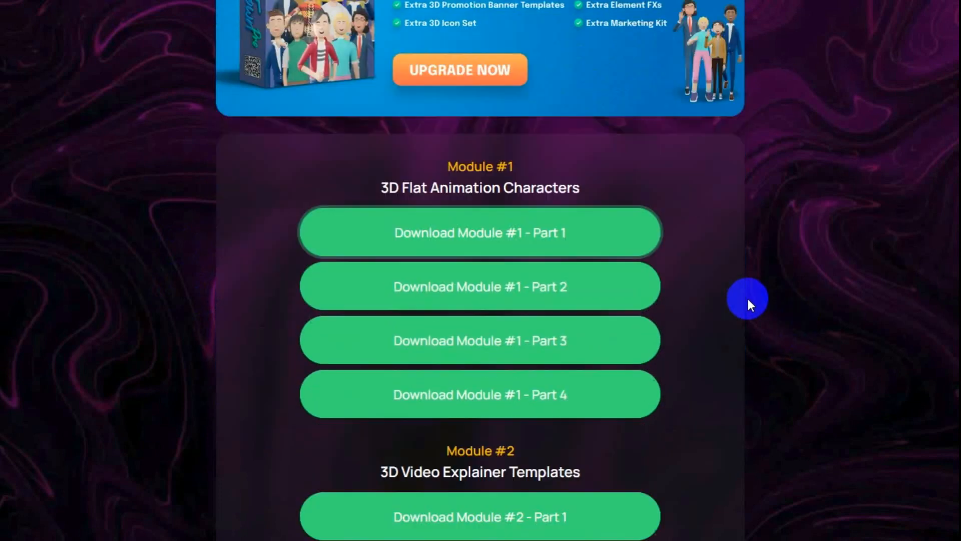
scroll(747, 296, "down", 1)
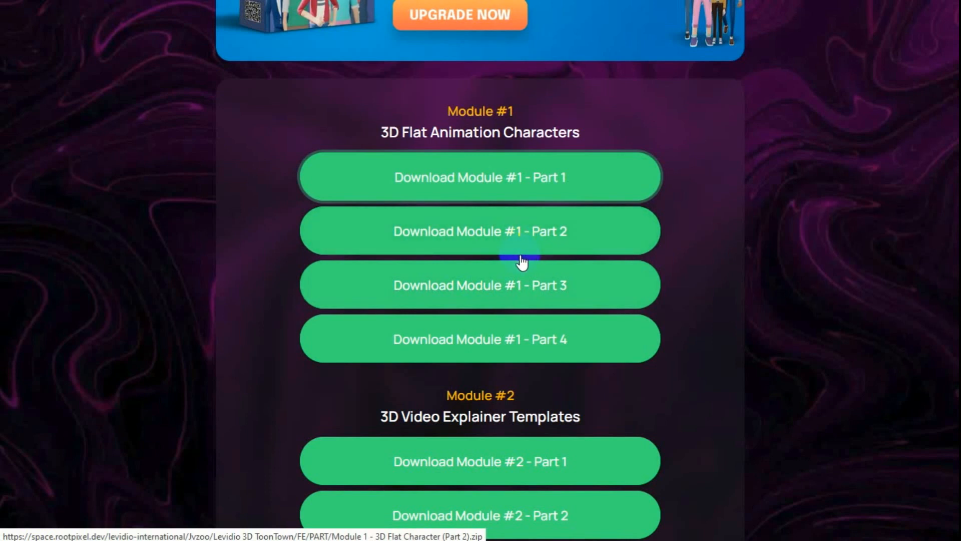
scroll(521, 262, "down", 1)
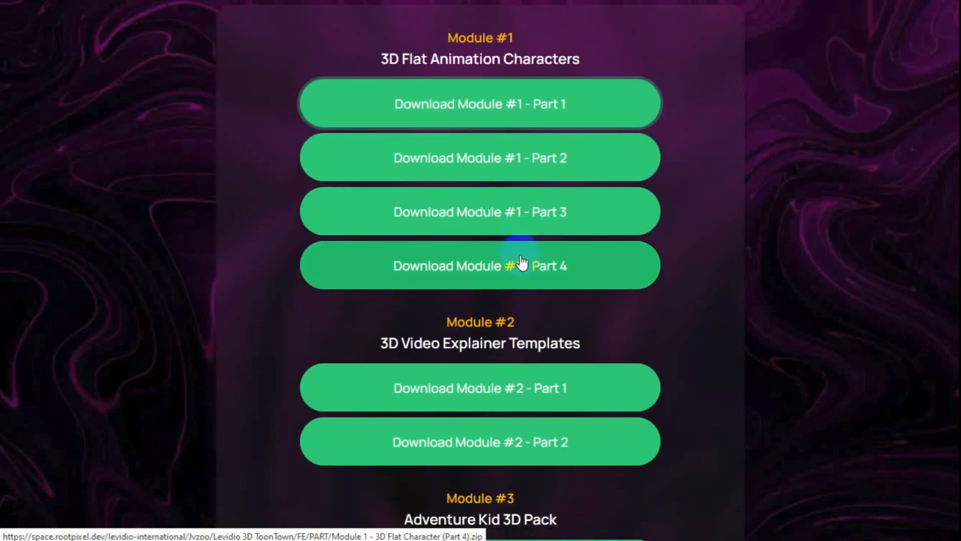
scroll(522, 261, "down", 1)
scroll(522, 261, "down", 1)
scroll(521, 261, "down", 2)
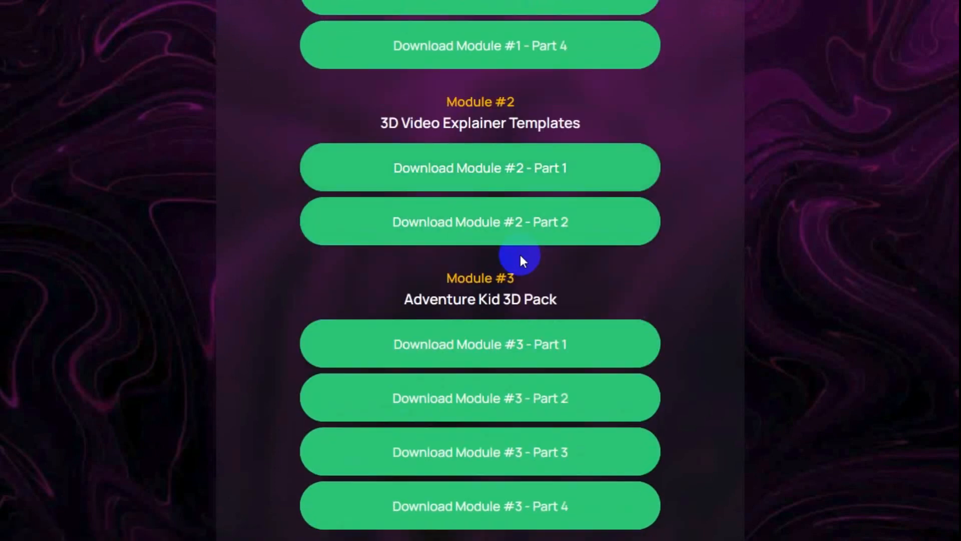
scroll(520, 255, "down", 1)
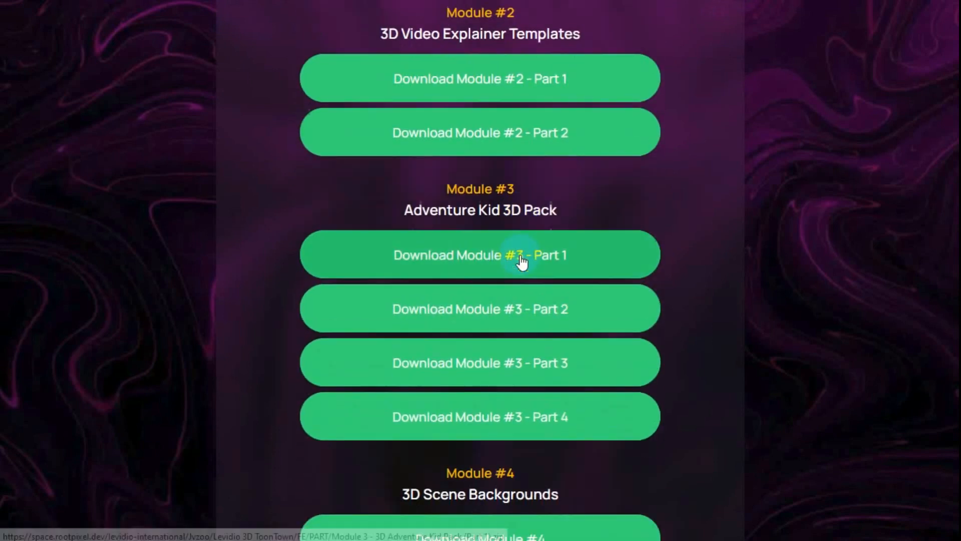
scroll(520, 254, "down", 2)
scroll(520, 255, "down", 1)
scroll(522, 261, "down", 1)
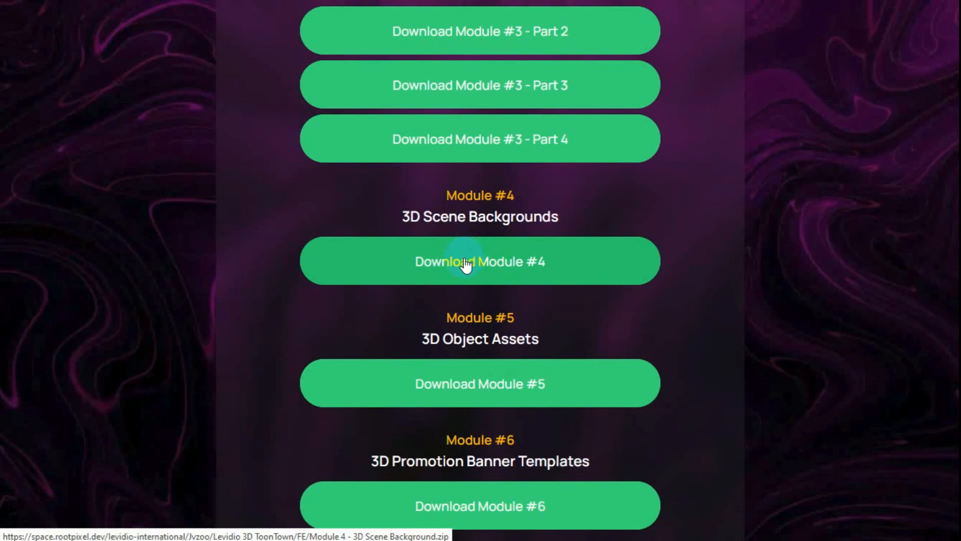
scroll(467, 264, "down", 2)
scroll(468, 265, "down", 2)
scroll(468, 265, "down", 2)
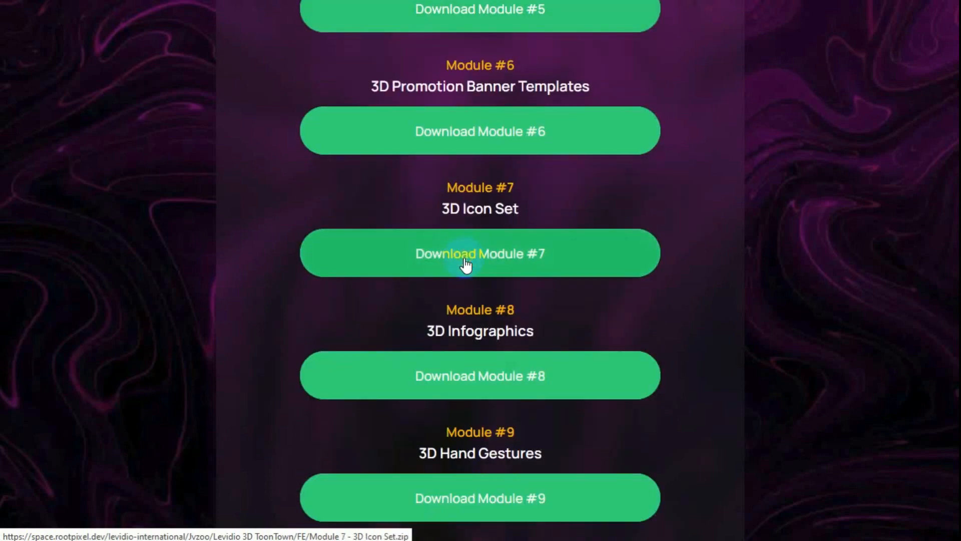
scroll(467, 264, "down", 1)
scroll(467, 255, "down", 2)
scroll(467, 255, "down", 2)
scroll(467, 255, "down", 2)
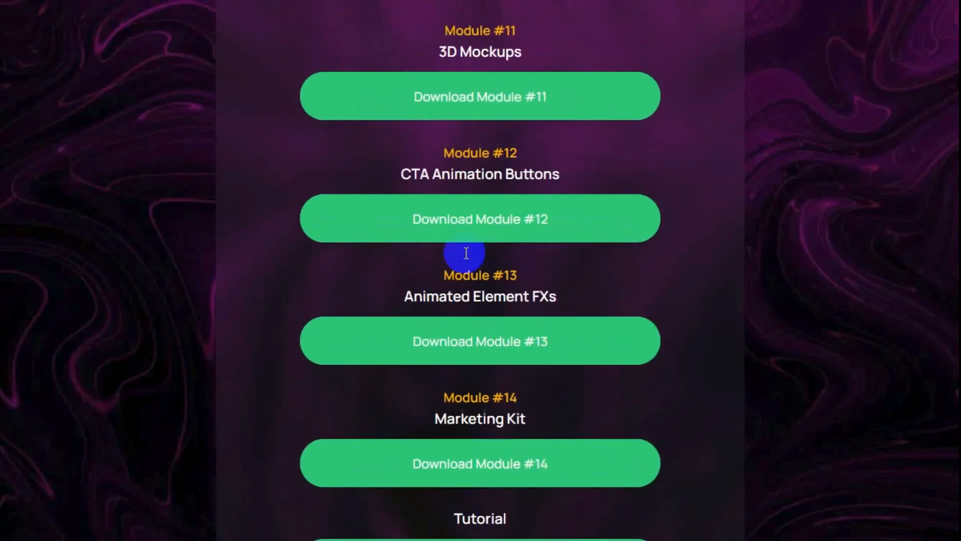
scroll(467, 255, "down", 1)
scroll(465, 252, "down", 1)
scroll(465, 253, "down", 1)
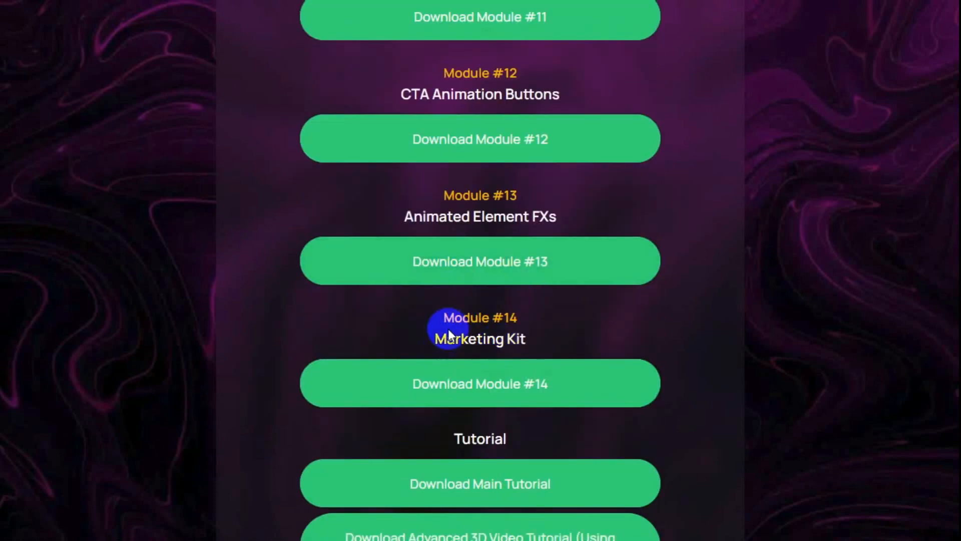
scroll(616, 314, "down", 2)
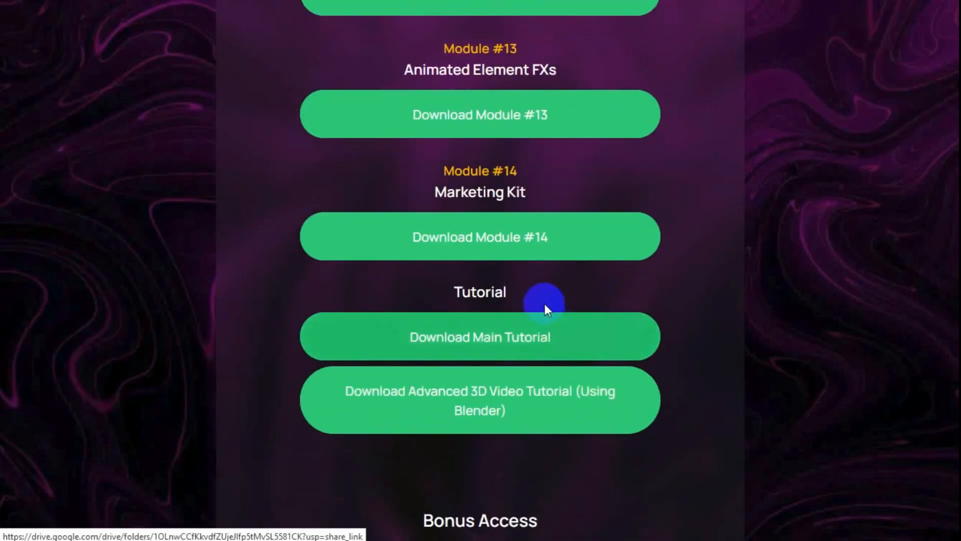
Step: Open the Main Tutorial download link in a new background tab
right_click(423, 345)
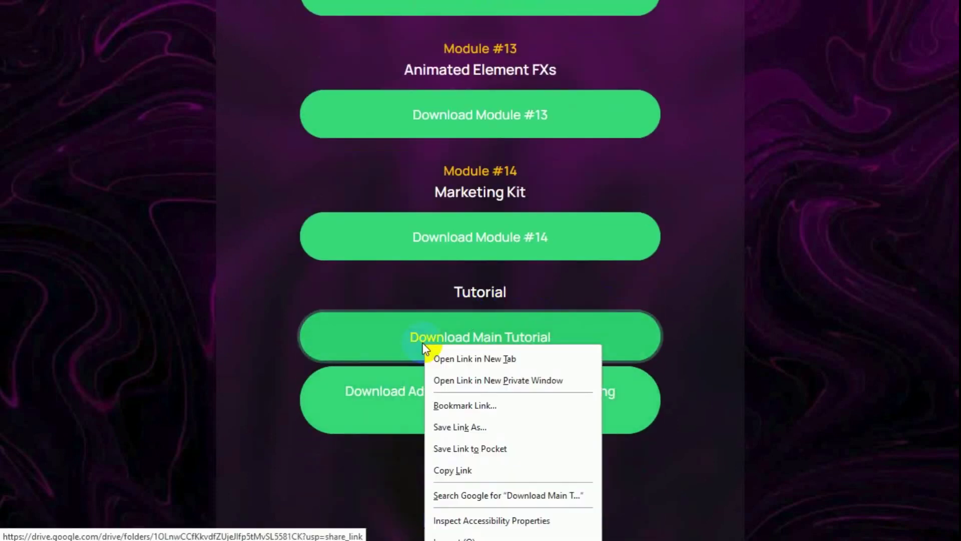
left_click(450, 359)
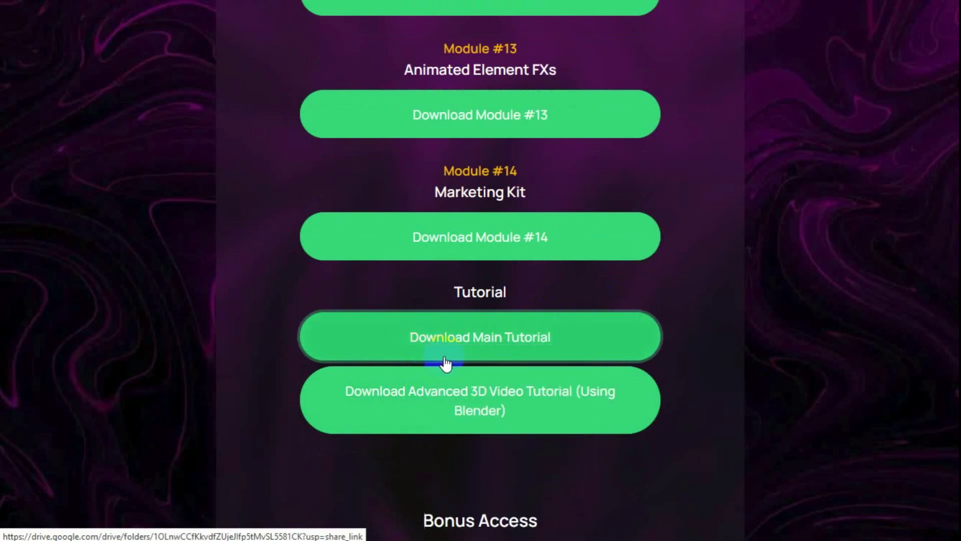
left_click(428, 26)
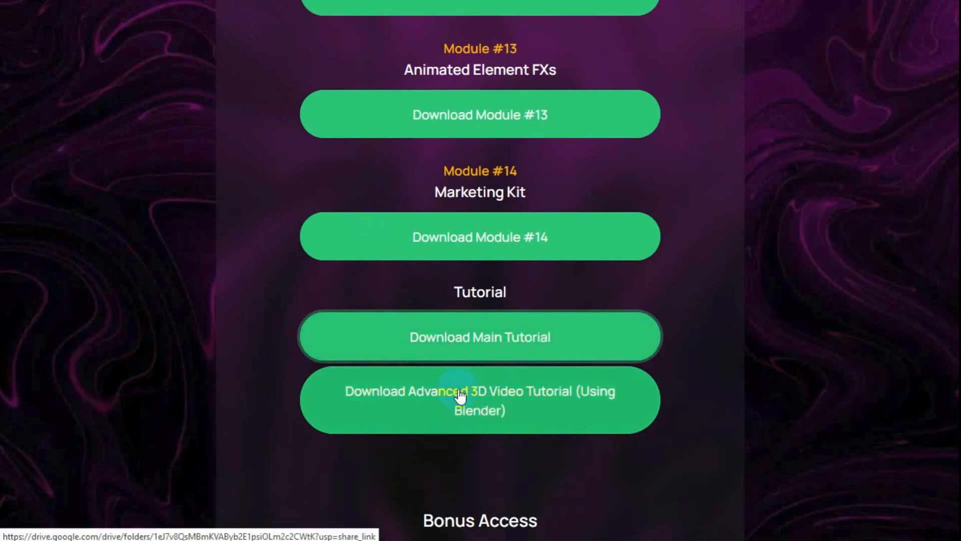
Step: Open the Advanced 3D Video Tutorial (Using Blender) link in a new background tab
right_click(496, 413)
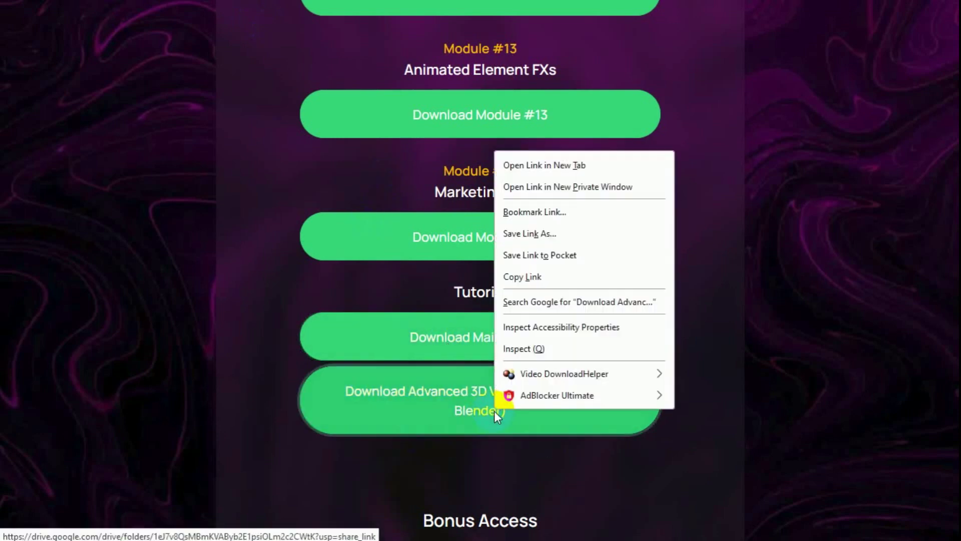
left_click(550, 165)
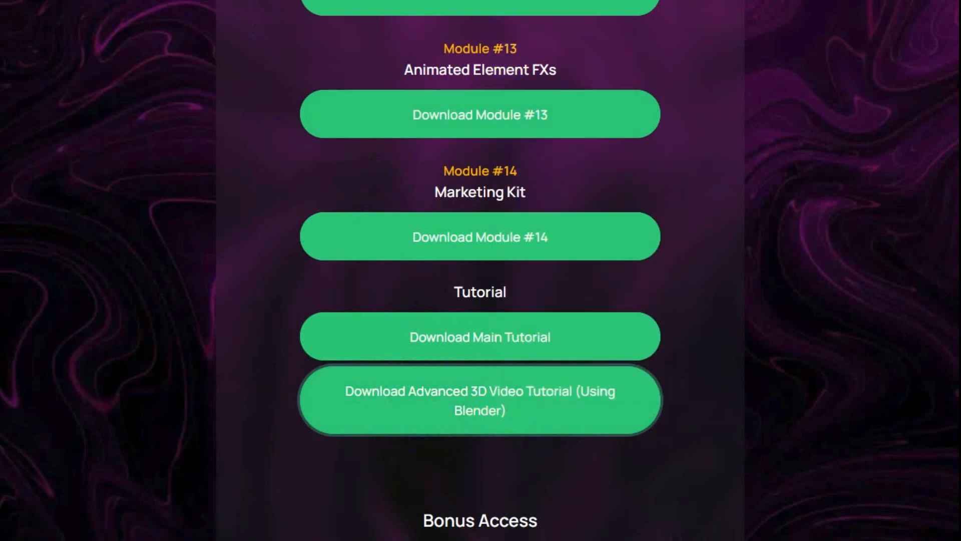
Step: Open Drive folder '1. Maximizing the Use of Our 3D Assets and Characters' and its first lesson video in VLC
key("ctrl+Tab")
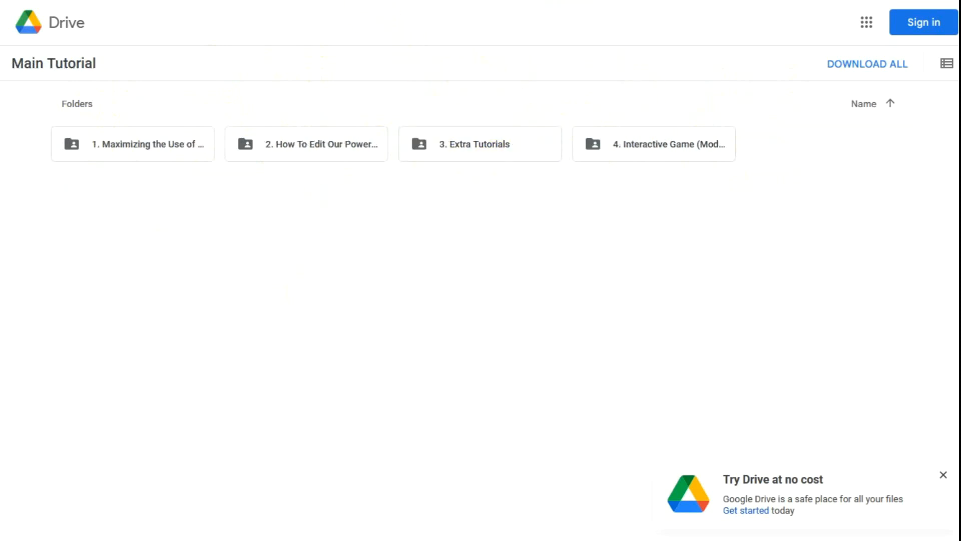
double_click(148, 144)
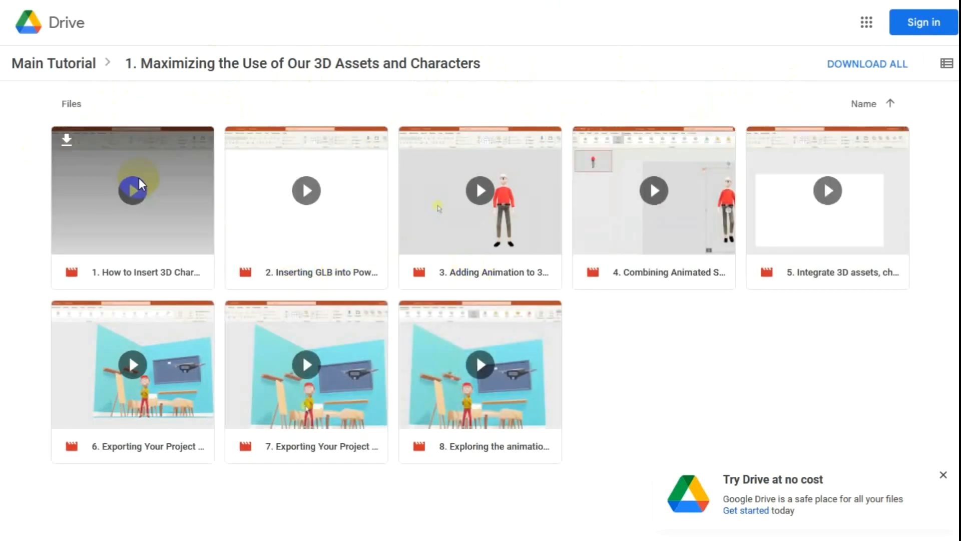
left_click(53, 63)
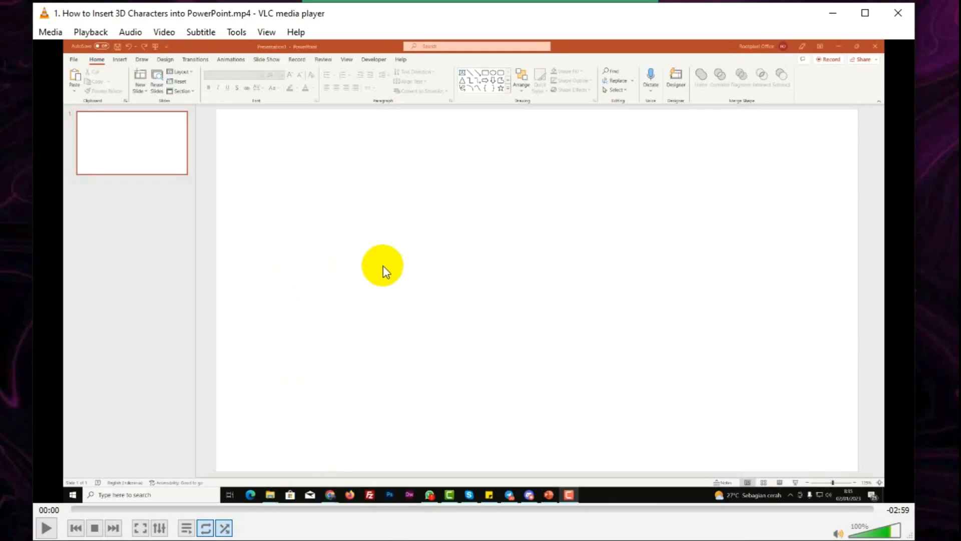
Step: Play the 'How to Insert 3D Characters into PowerPoint' lesson, jumping ahead near its end
left_click(47, 529)
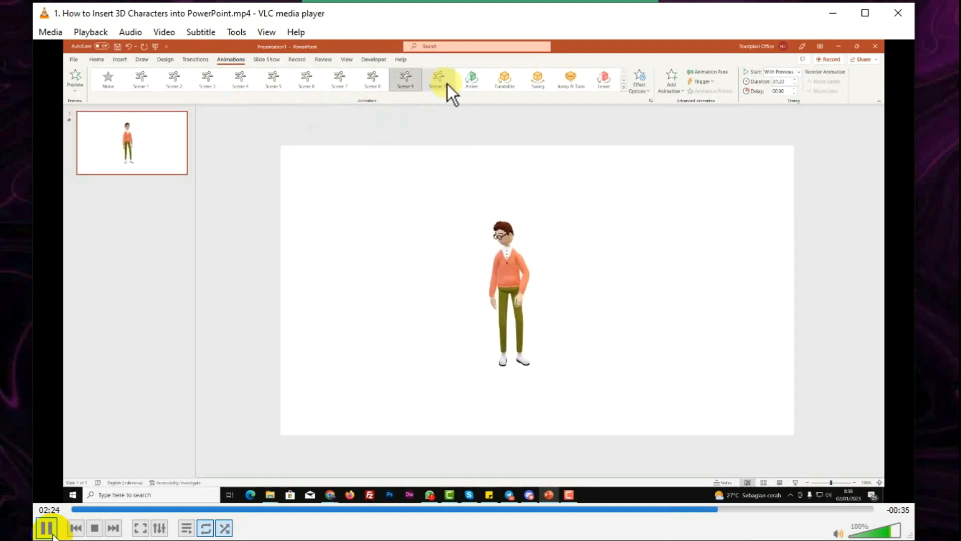
key("alt+Right")
Step: Pause the lesson at about 02:54, with the walking character frozen on the slide
left_click(46, 529)
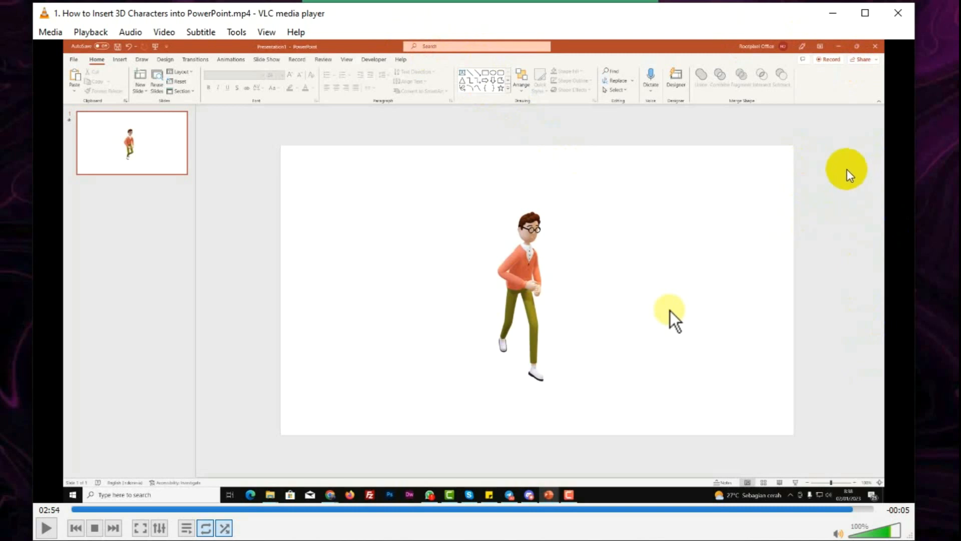
Step: Close the VLC window to return to the Bonus Access list on the download page
left_click(899, 23)
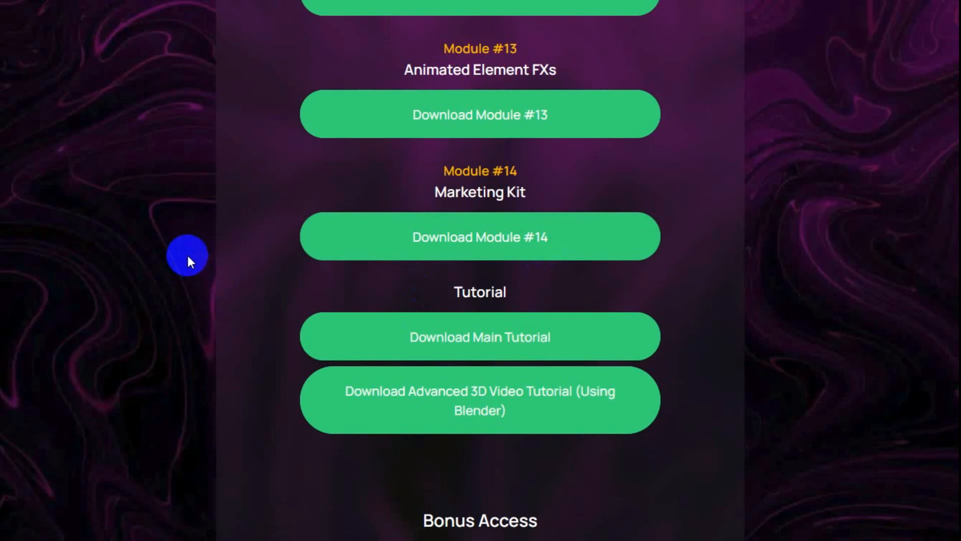
scroll(188, 253, "down", 4)
scroll(187, 253, "down", 3)
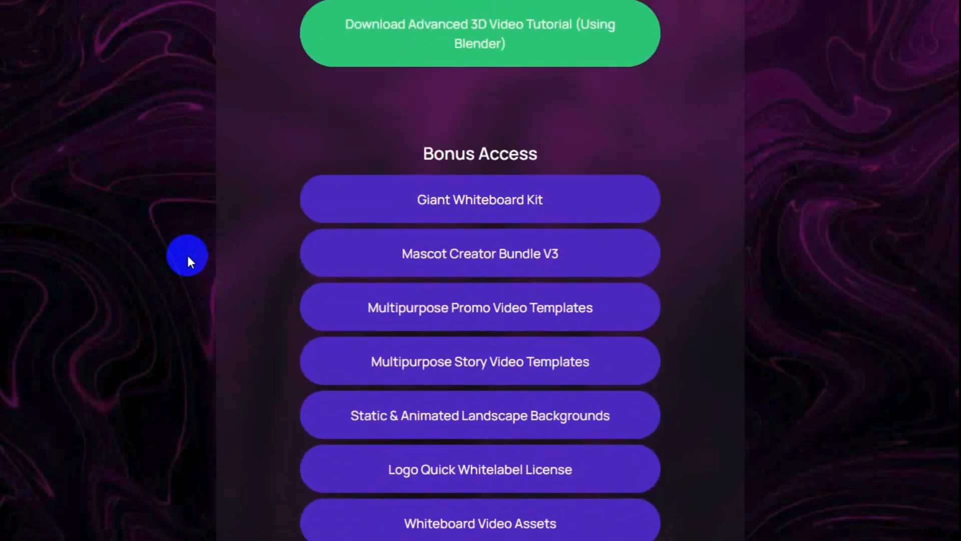
scroll(188, 253, "down", 3)
scroll(187, 254, "down", 2)
scroll(186, 252, "down", 2)
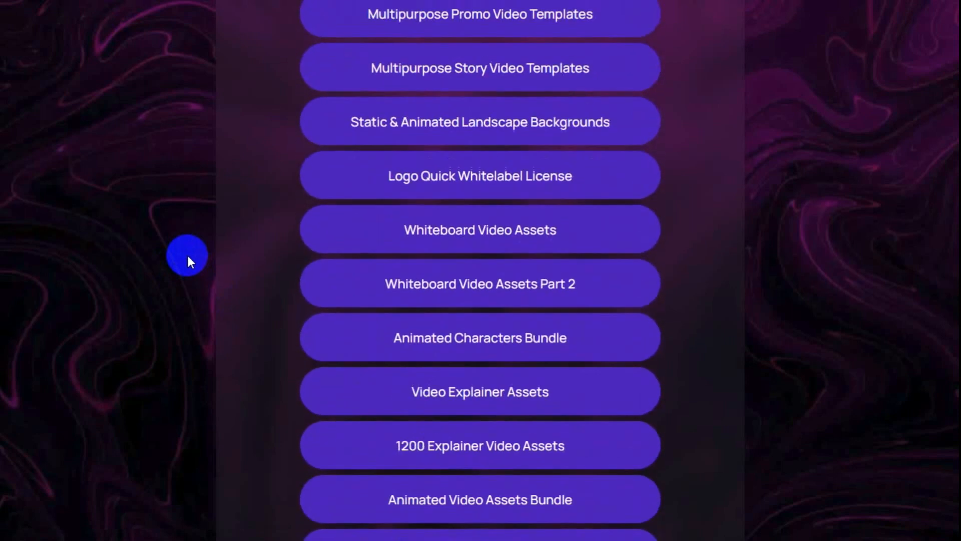
scroll(188, 253, "down", 2)
scroll(187, 253, "down", 2)
scroll(187, 252, "down", 2)
scroll(186, 254, "down", 2)
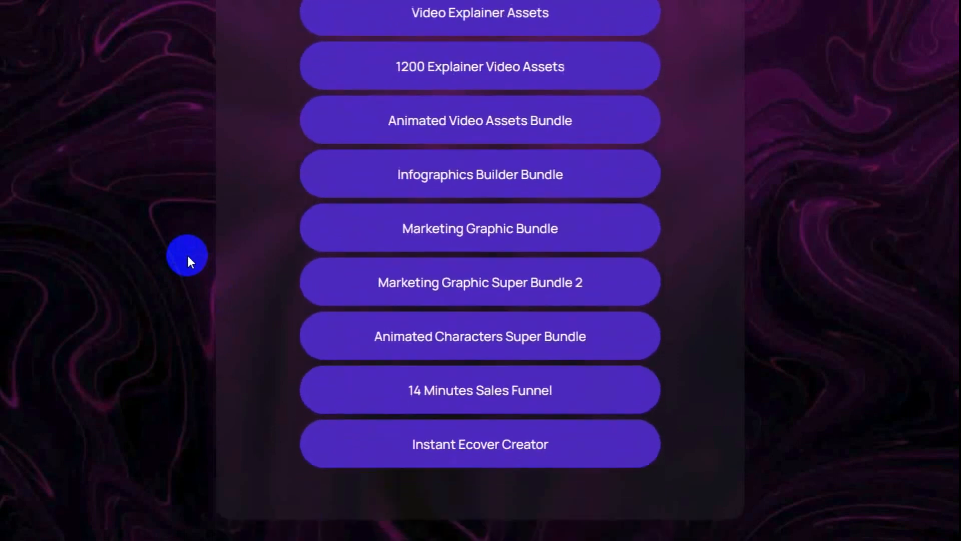
scroll(187, 253, "down", 1)
scroll(724, 328, "up", 3)
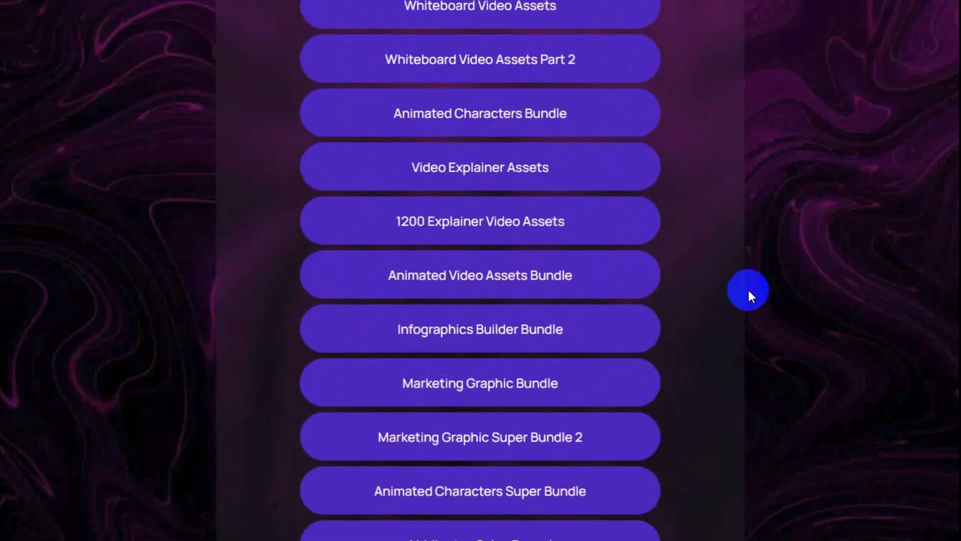
scroll(749, 289, "up", 3)
scroll(756, 288, "up", 3)
scroll(757, 286, "up", 1)
scroll(765, 289, "up", 2)
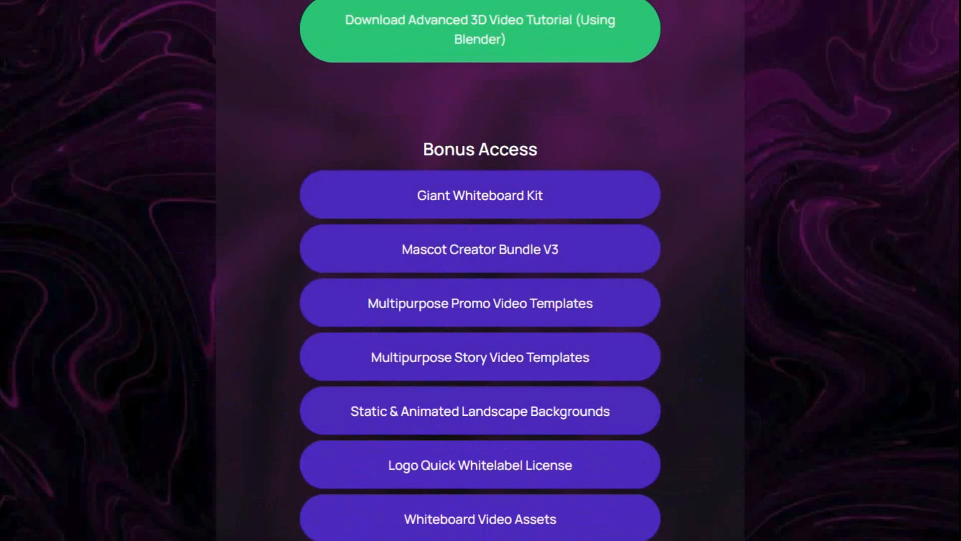
Step: Bring VLC over the page, play the Adding Animation lesson and pause it at 02:04
left_click_drag(230, 176, 543, 29)
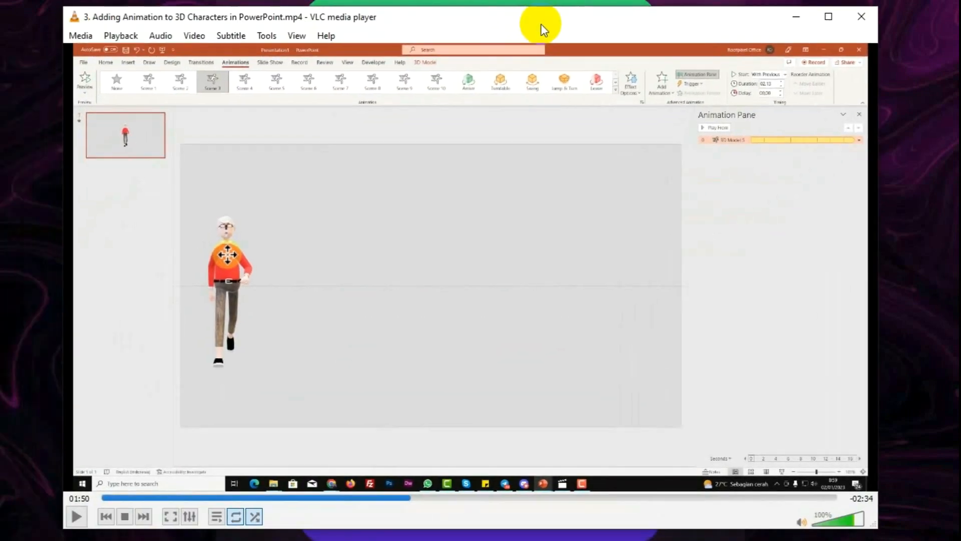
left_click(80, 517)
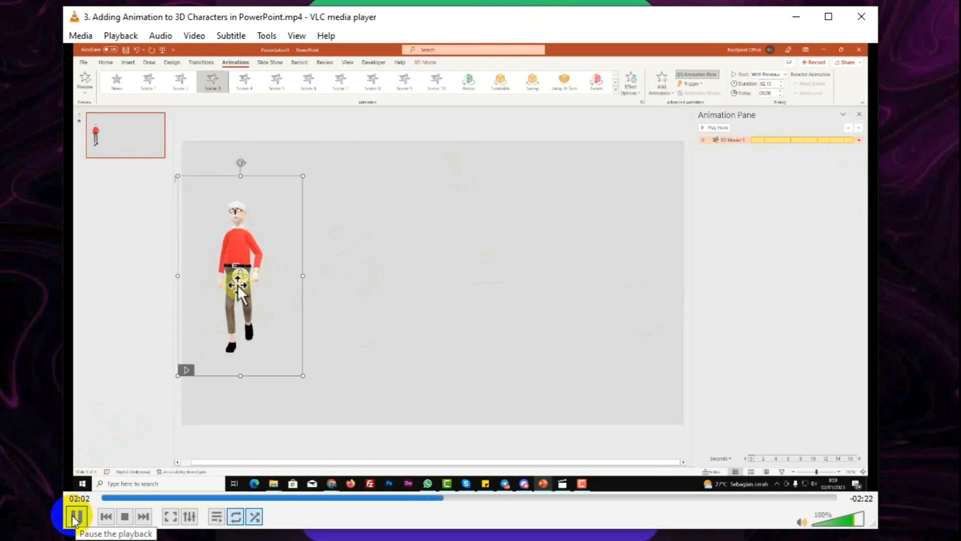
left_click(75, 517)
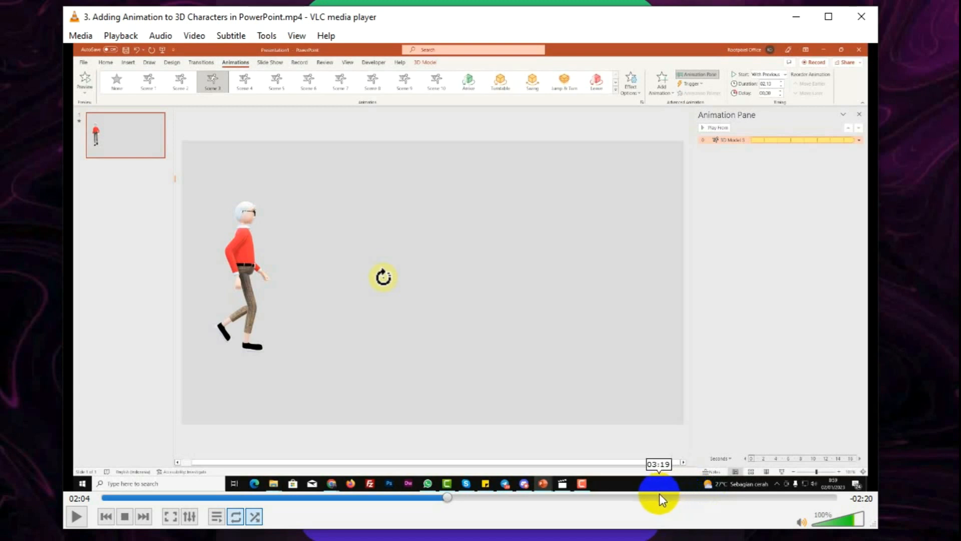
Step: Seek to about 03:08 and resume playback of the animation lesson
left_click(628, 498)
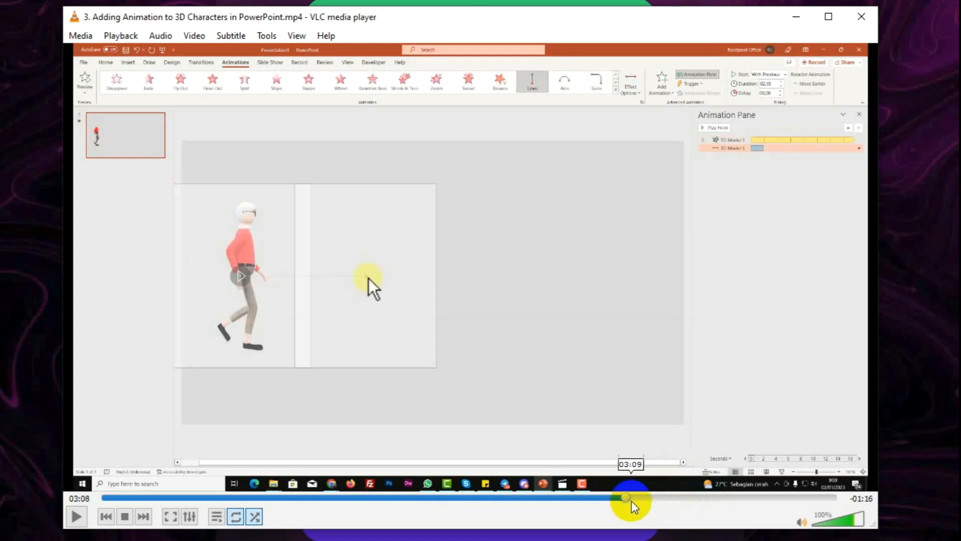
left_click(78, 516)
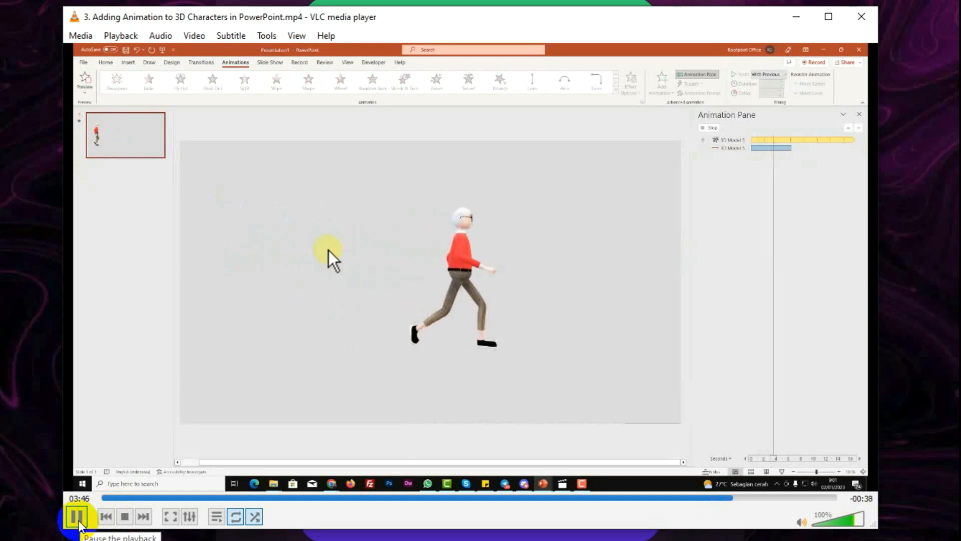
Step: Pause the animation tutorial at 03:47 with the character mid-stride
left_click(75, 516)
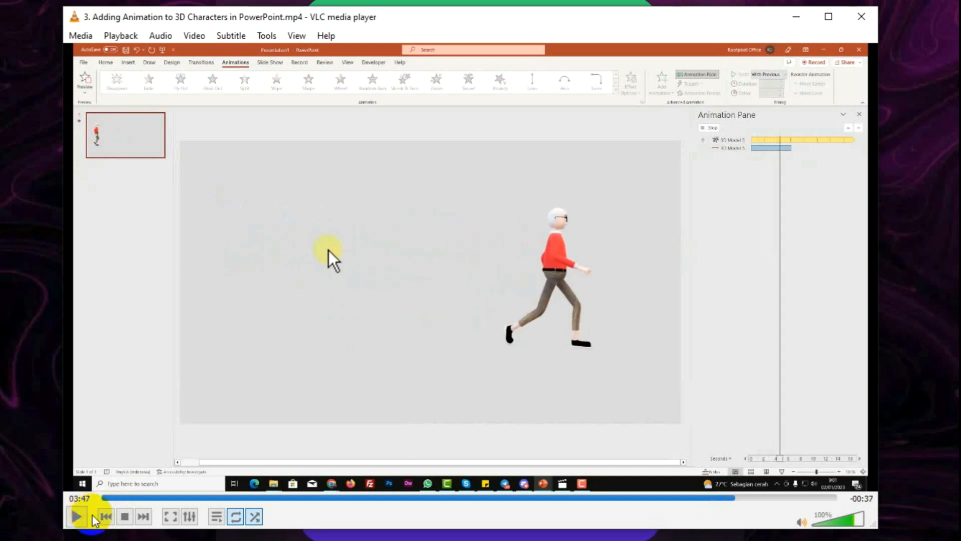